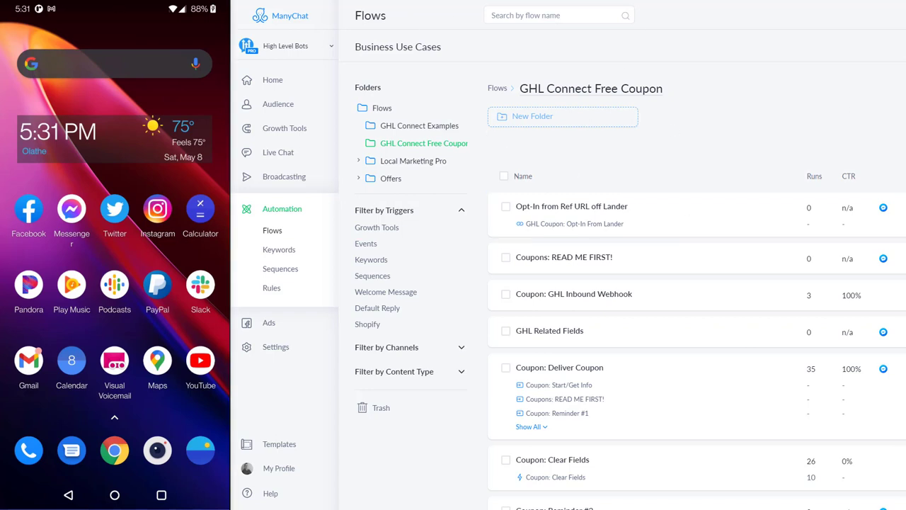
Step: Browse the GHL Connect Free Coupon folder and open the Coupon: Start/Get Info flow
{"action": "left_click_drag", "start_coordinate": [120, 32], "coordinate": [118, 82]}
{"action": "scroll", "coordinate": [611, 398], "scroll_direction": "down", "scroll_amount": 3}
{"action": "scroll", "coordinate": [610, 398], "scroll_direction": "up", "scroll_amount": 4}
{"action": "scroll", "coordinate": [790, 131], "scroll_direction": "down", "scroll_amount": 2}
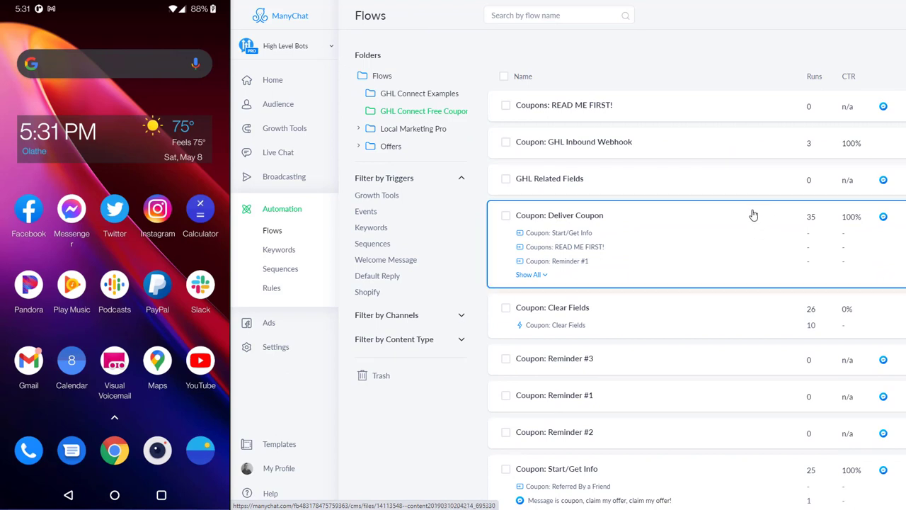
{"action": "scroll", "coordinate": [740, 225], "scroll_direction": "down", "scroll_amount": 1}
{"action": "scroll", "coordinate": [730, 233], "scroll_direction": "down", "scroll_amount": 1}
{"action": "scroll", "coordinate": [724, 233], "scroll_direction": "up", "scroll_amount": 3}
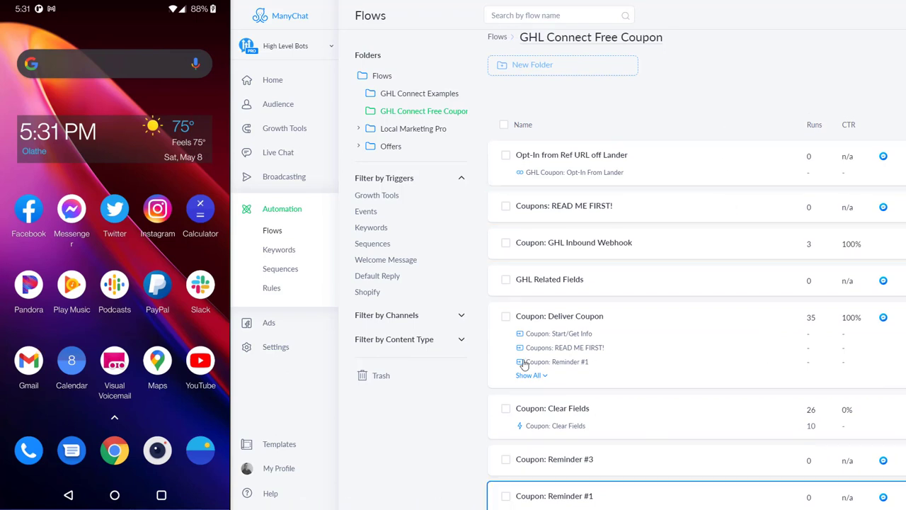
{"action": "scroll", "coordinate": [524, 205], "scroll_direction": "down", "scroll_amount": 3}
{"action": "scroll", "coordinate": [613, 271], "scroll_direction": "down", "scroll_amount": 3}
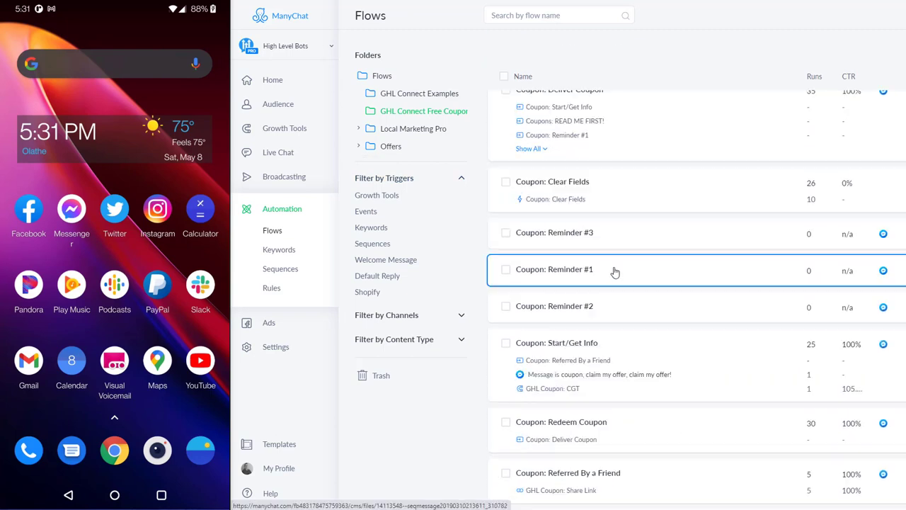
{"action": "left_click", "coordinate": [616, 283]}
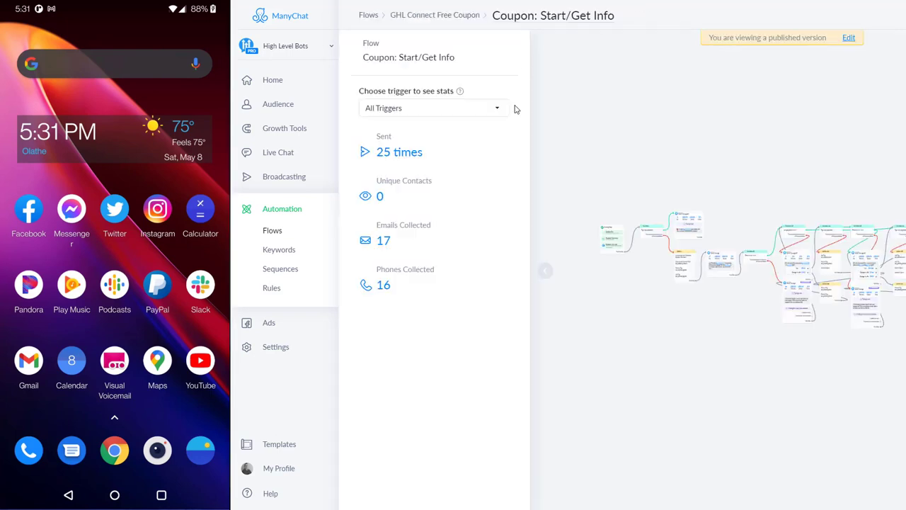
Step: Collapse the flow statistics panel and switch the published flow into editing mode
{"action": "left_click", "coordinate": [552, 274]}
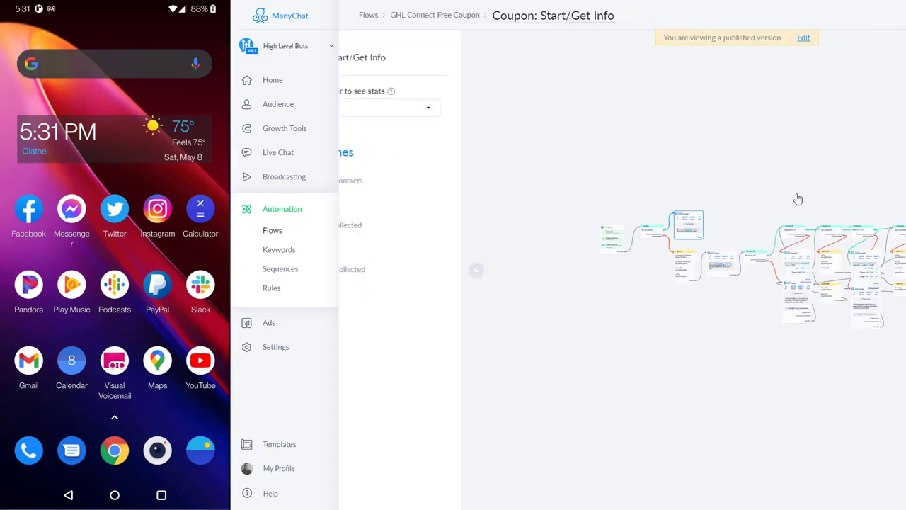
{"action": "left_click", "coordinate": [849, 37]}
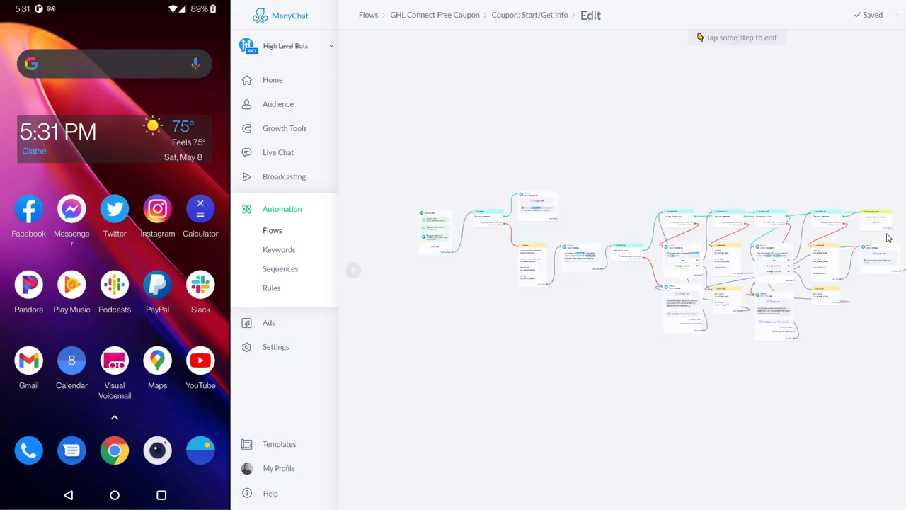
{"action": "scroll", "coordinate": [594, 332], "scroll_direction": "up", "scroll_amount": 5}
{"action": "scroll", "coordinate": [567, 304], "scroll_direction": "down", "scroll_amount": 5}
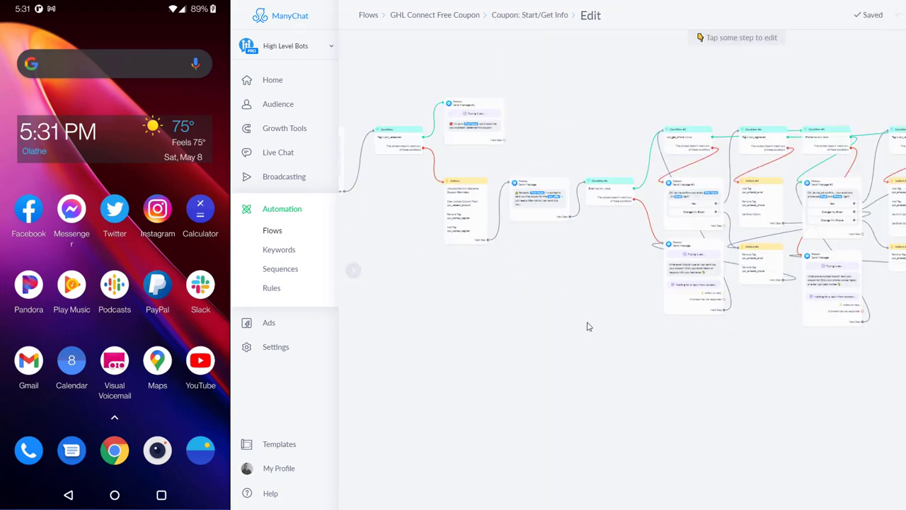
{"action": "scroll", "coordinate": [772, 376], "scroll_direction": "up", "scroll_amount": 3}
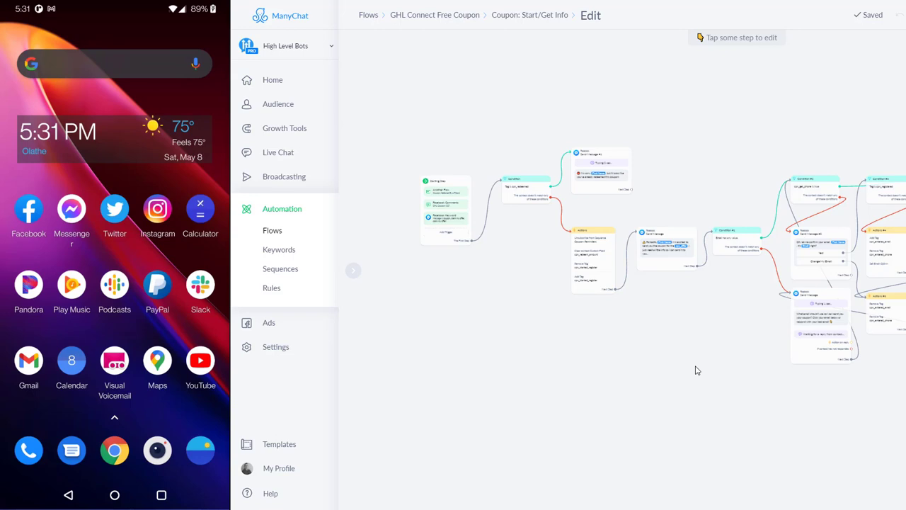
{"action": "scroll", "coordinate": [663, 368], "scroll_direction": "up", "scroll_amount": 3}
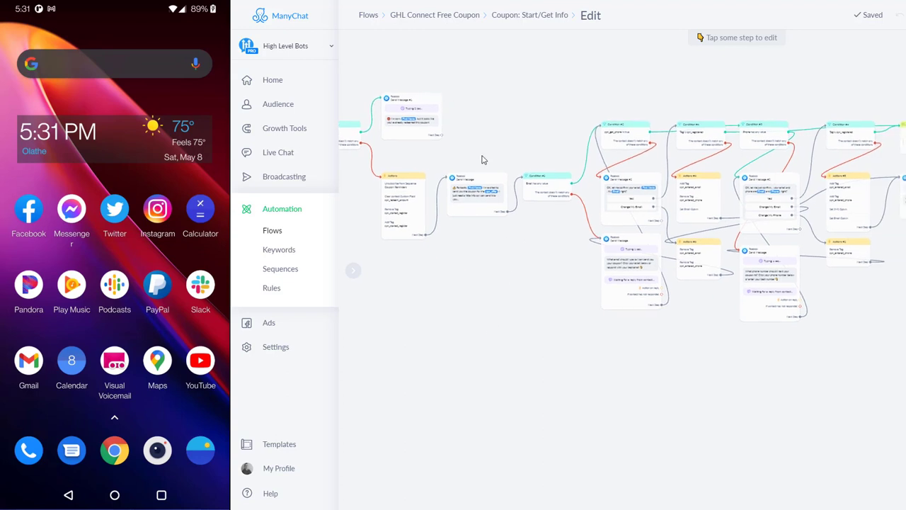
{"action": "scroll", "coordinate": [817, 328], "scroll_direction": "right", "scroll_amount": 3}
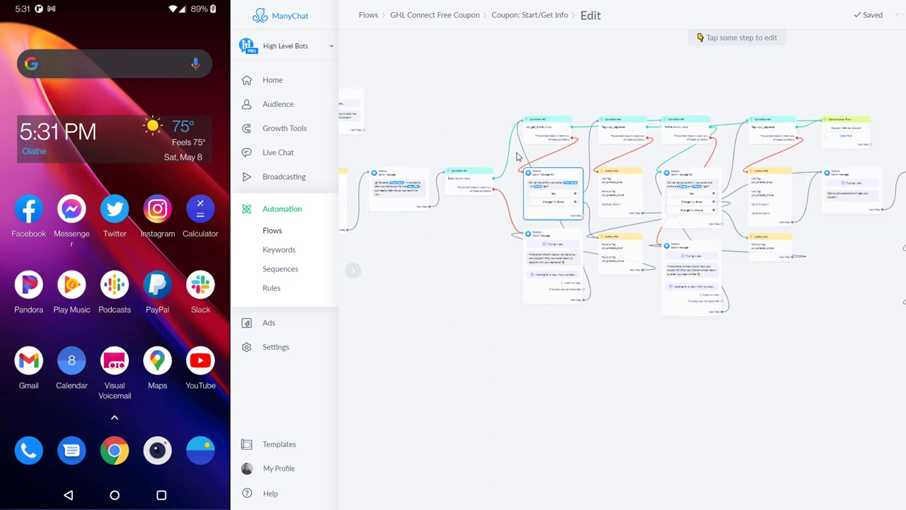
{"action": "scroll", "coordinate": [815, 320], "scroll_direction": "up", "scroll_amount": 5}
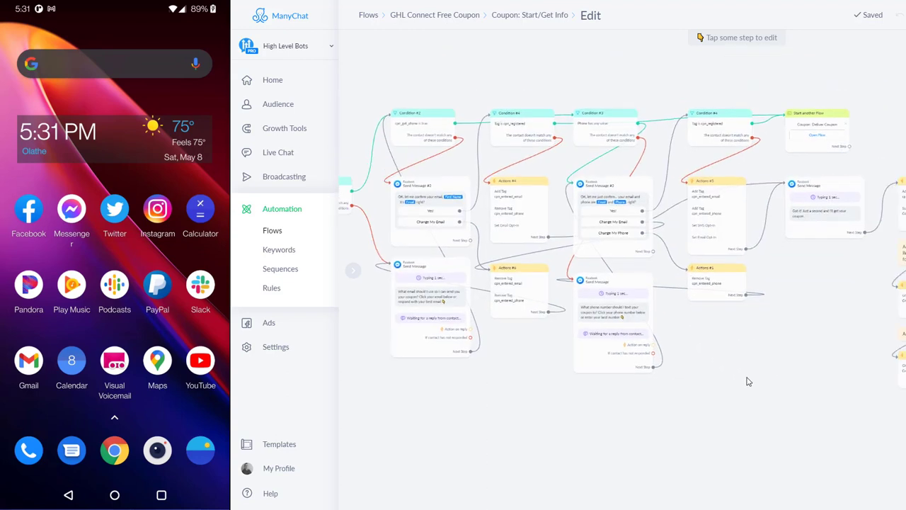
{"action": "scroll", "coordinate": [746, 381], "scroll_direction": "right", "scroll_amount": 2}
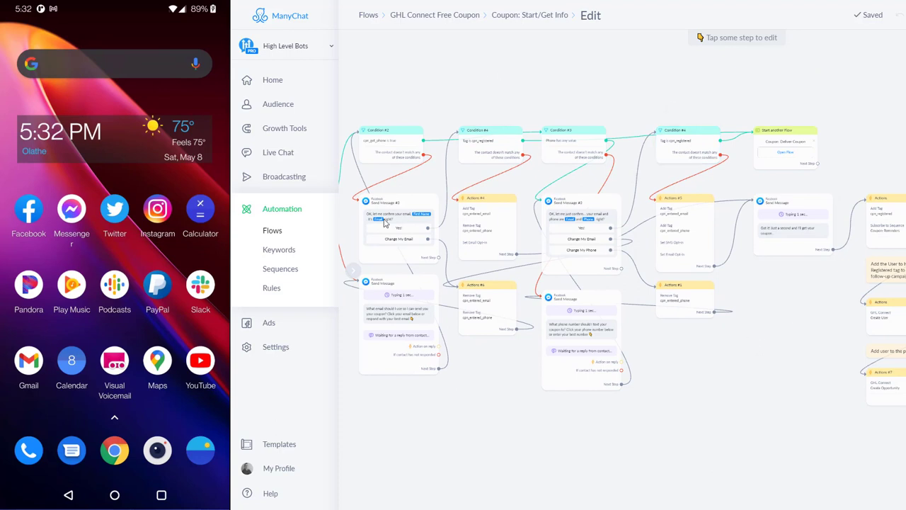
Step: Pan the canvas to review the email and phone checks and the Create User action
{"action": "mouse_move", "coordinate": [395, 123]}
{"action": "scroll", "coordinate": [526, 429], "scroll_direction": "up", "scroll_amount": 3}
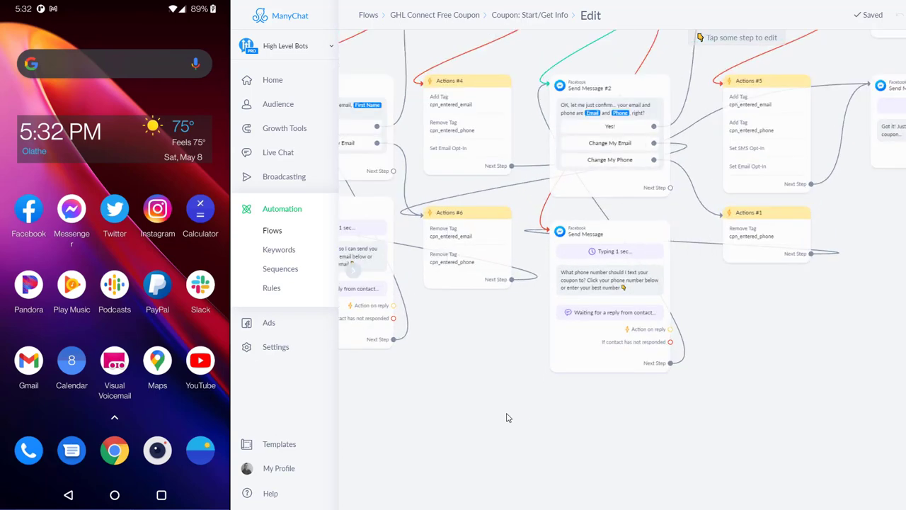
{"action": "scroll", "coordinate": [614, 425], "scroll_direction": "down", "scroll_amount": 3}
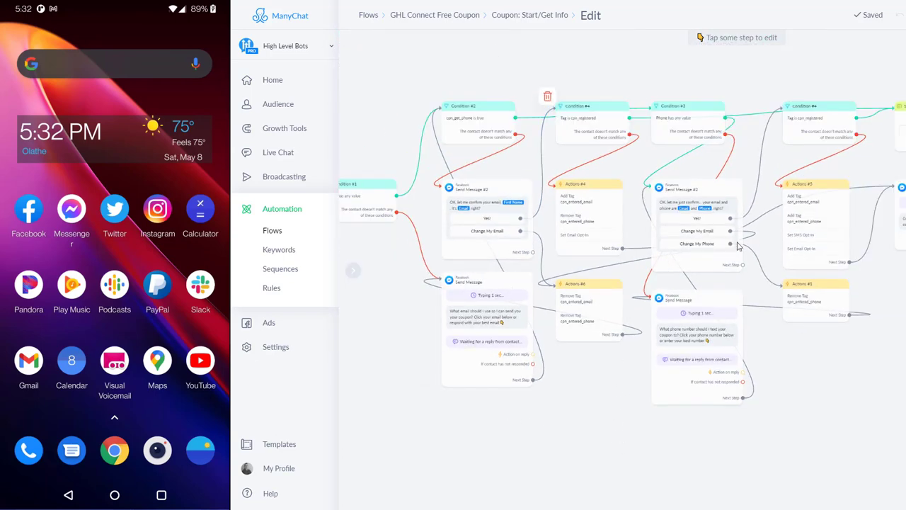
{"action": "mouse_move", "coordinate": [727, 277]}
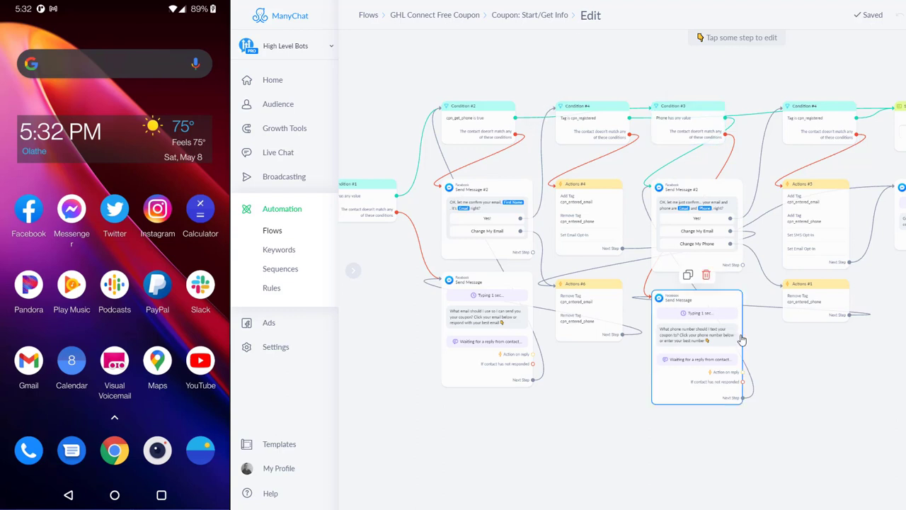
{"action": "scroll", "coordinate": [887, 367], "scroll_direction": "down", "scroll_amount": 2}
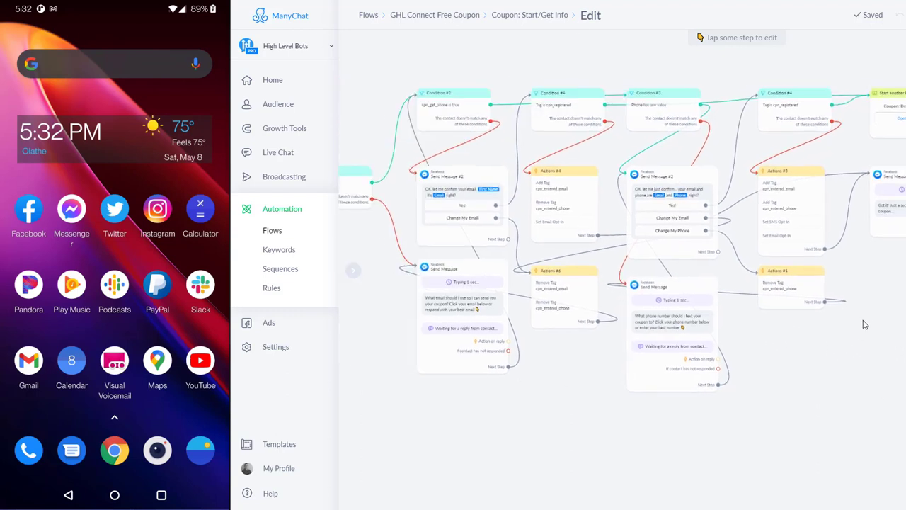
{"action": "scroll", "coordinate": [858, 331], "scroll_direction": "right", "scroll_amount": 2}
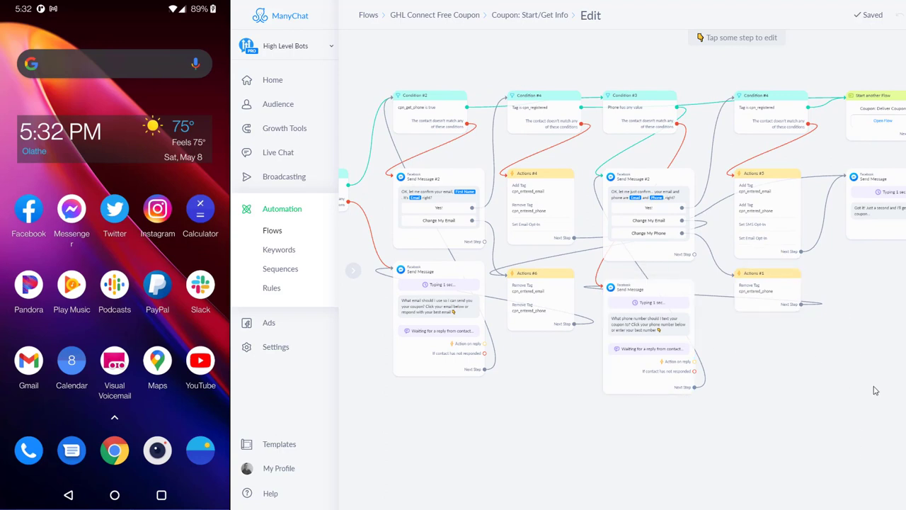
{"action": "scroll", "coordinate": [885, 368], "scroll_direction": "up", "scroll_amount": 2}
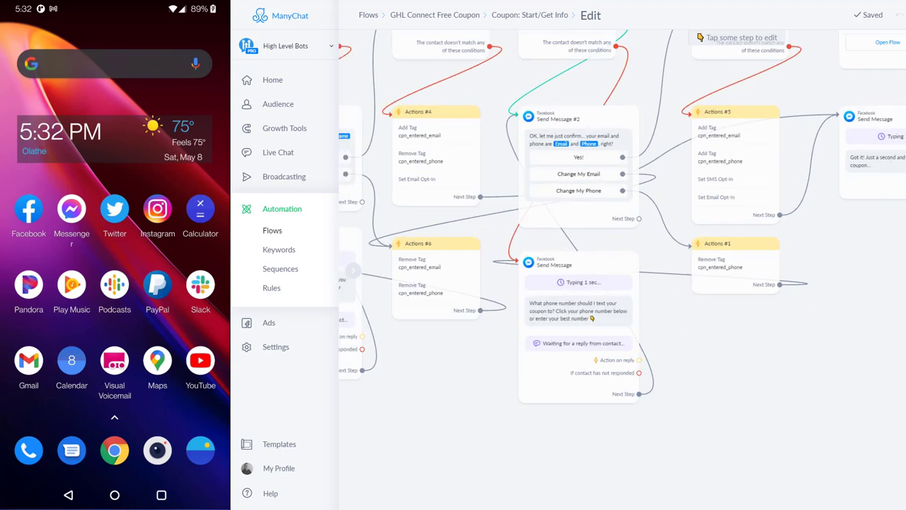
{"action": "left_click_drag", "start_coordinate": [575, 322], "coordinate": [637, 341]}
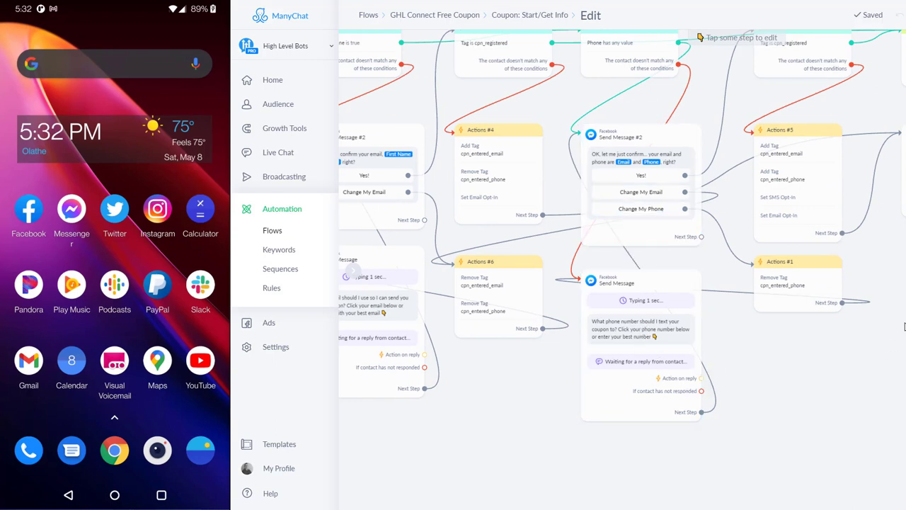
{"action": "scroll", "coordinate": [903, 325], "scroll_direction": "down", "scroll_amount": 2}
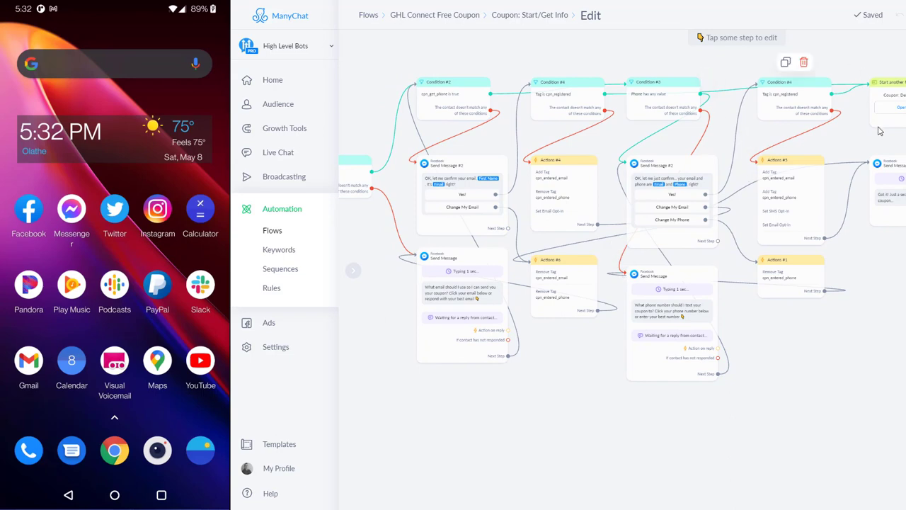
{"action": "scroll", "coordinate": [495, 277], "scroll_direction": "up", "scroll_amount": 5}
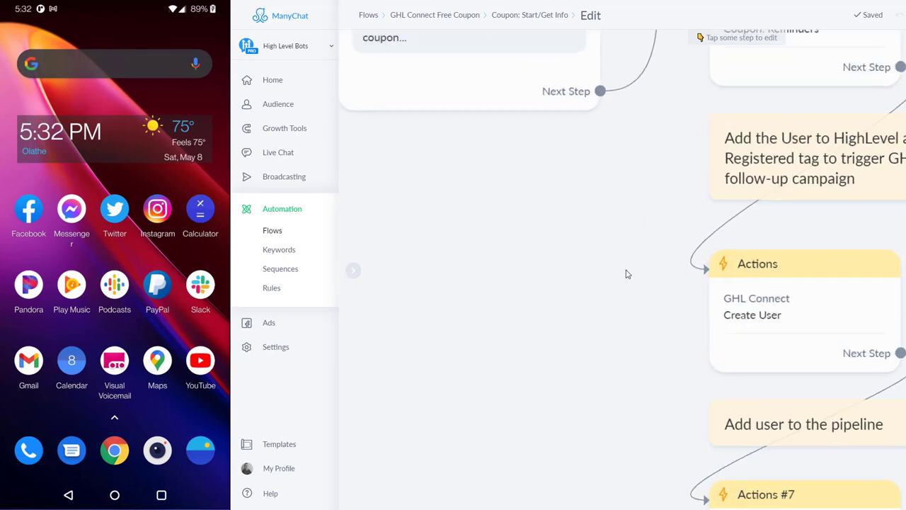
Step: Open the GHL Connect Create User action showing its Full Name, Email and Phone mappings
{"action": "left_click_drag", "start_coordinate": [626, 274], "coordinate": [609, 464]}
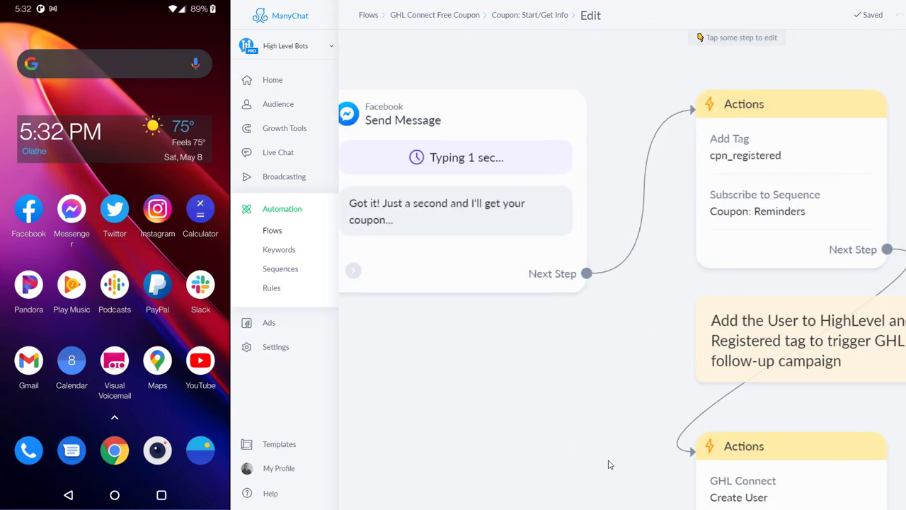
{"action": "left_click_drag", "start_coordinate": [625, 406], "coordinate": [445, 89]}
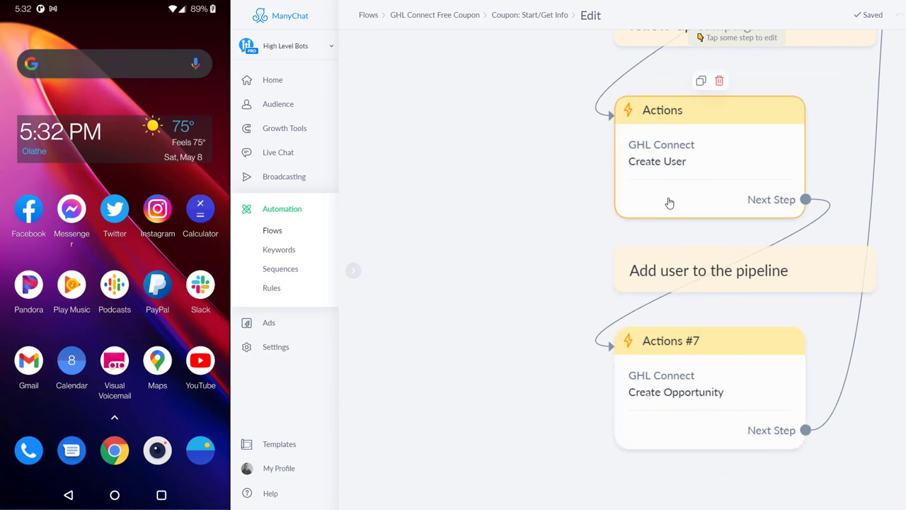
{"action": "left_click", "coordinate": [647, 173]}
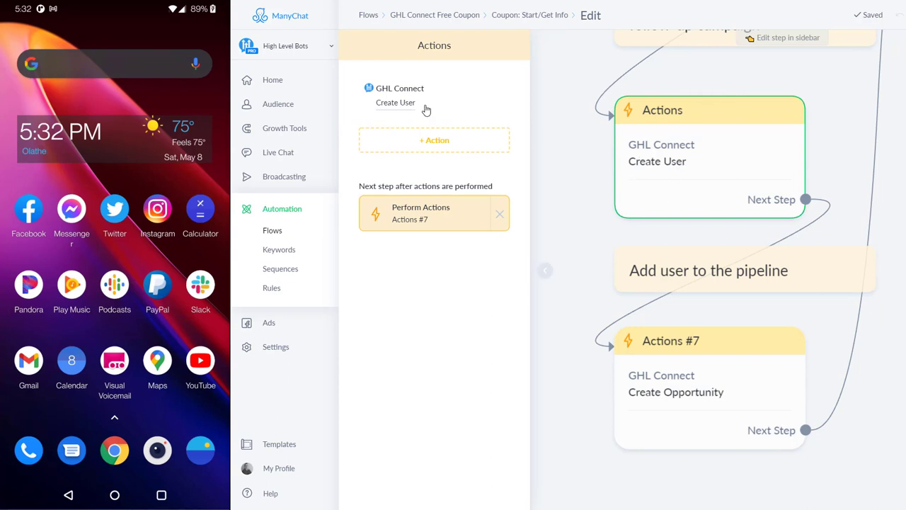
{"action": "left_click", "coordinate": [402, 109]}
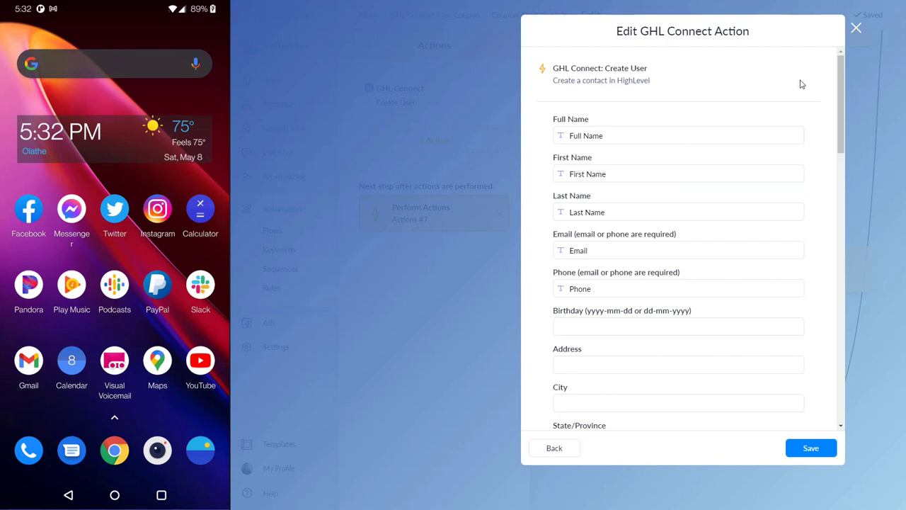
Step: Review the Create User contact fields, then open Actions #7 with its Create Opportunity action
{"action": "scroll", "coordinate": [809, 88], "scroll_direction": "down", "scroll_amount": 1}
{"action": "scroll", "coordinate": [810, 91], "scroll_direction": "down", "scroll_amount": 6}
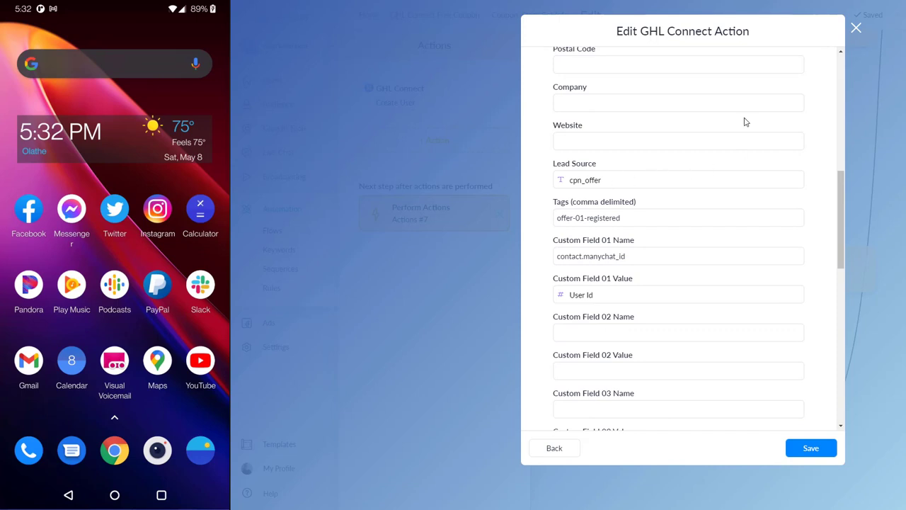
{"action": "scroll", "coordinate": [745, 122], "scroll_direction": "down", "scroll_amount": 2}
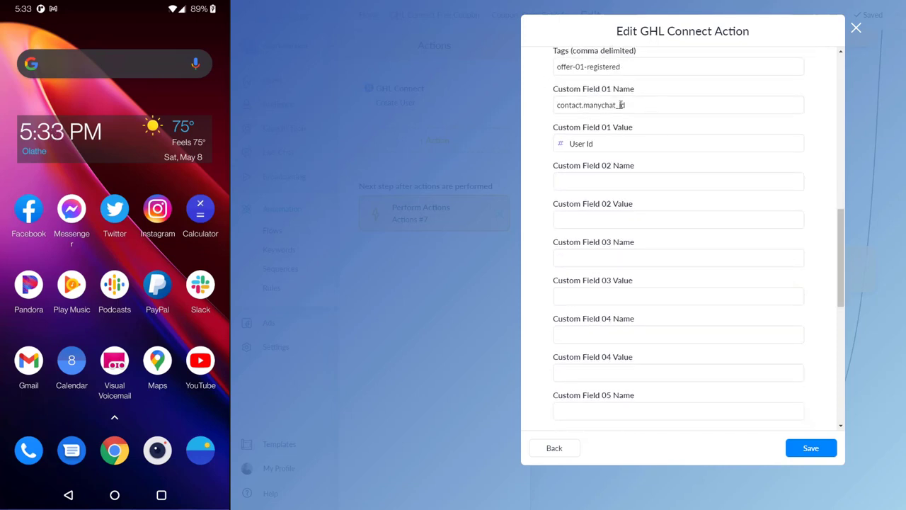
{"action": "scroll", "coordinate": [631, 139], "scroll_direction": "down", "scroll_amount": 7}
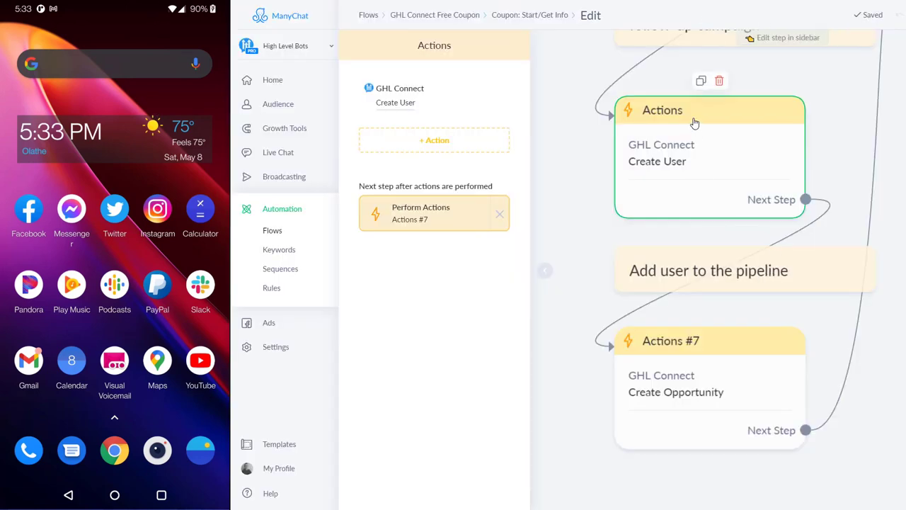
{"action": "left_click", "coordinate": [660, 384]}
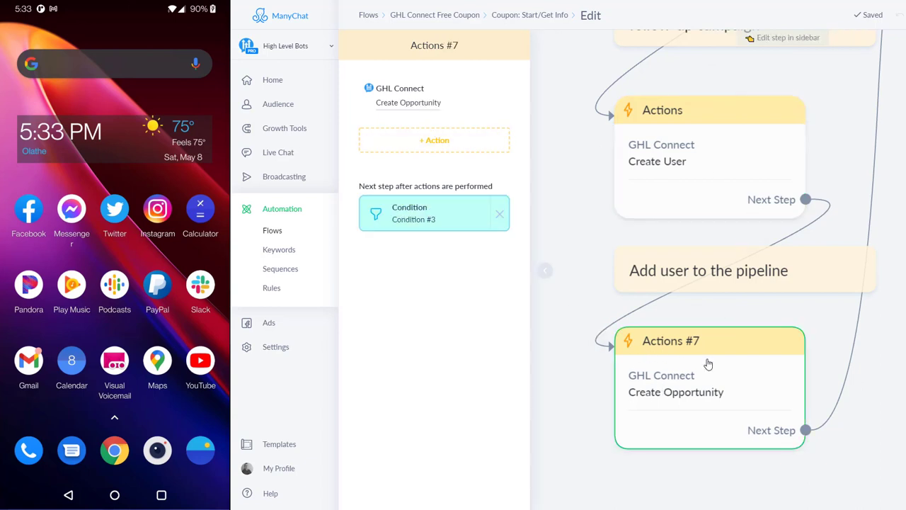
{"action": "left_click", "coordinate": [382, 105]}
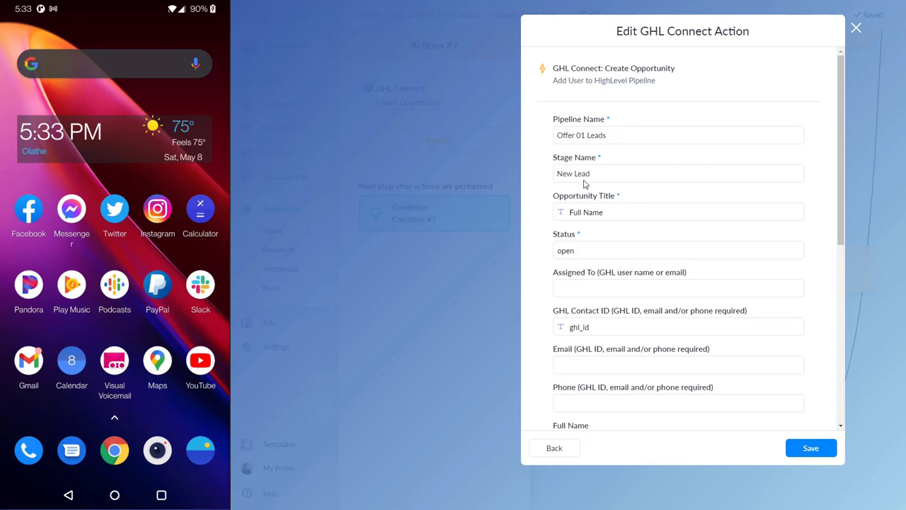
{"action": "scroll", "coordinate": [611, 231], "scroll_direction": "down", "scroll_amount": 2}
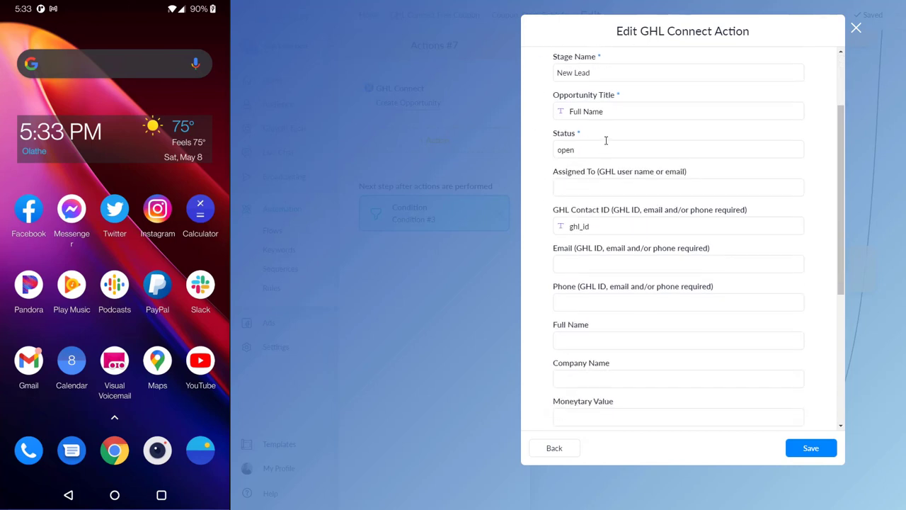
{"action": "scroll", "coordinate": [647, 186], "scroll_direction": "down", "scroll_amount": 5}
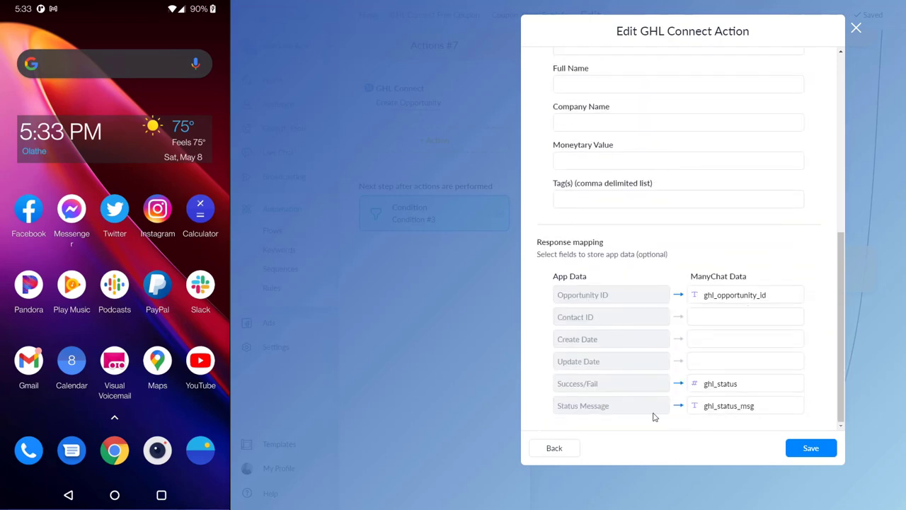
{"action": "key", "text": "Escape"}
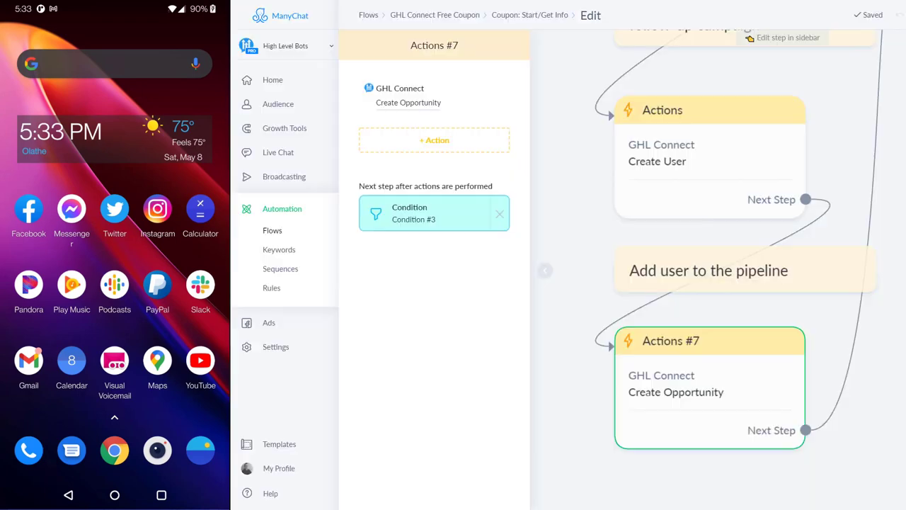
{"action": "scroll", "coordinate": [796, 429], "scroll_direction": "up", "scroll_amount": 5}
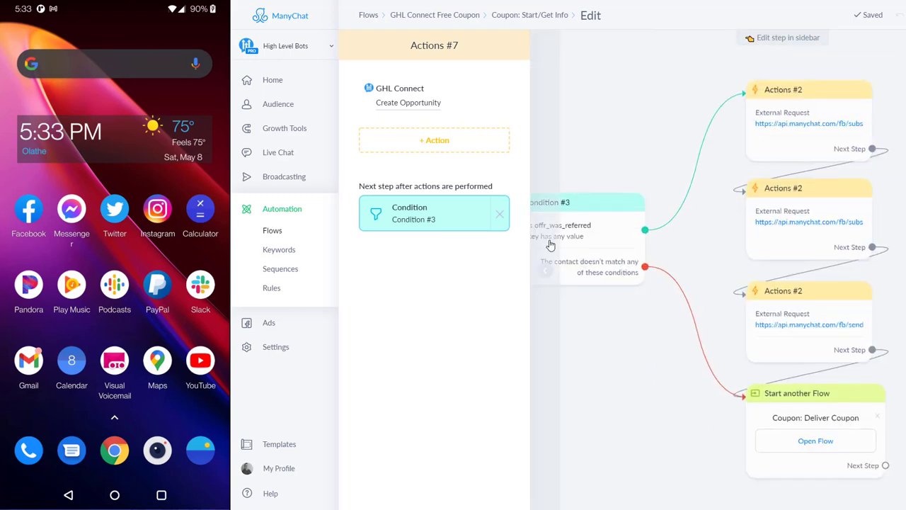
Step: Open the Coupon: Deliver Coupon flow and pan across its coupon delivery messages
{"action": "left_click", "coordinate": [818, 440]}
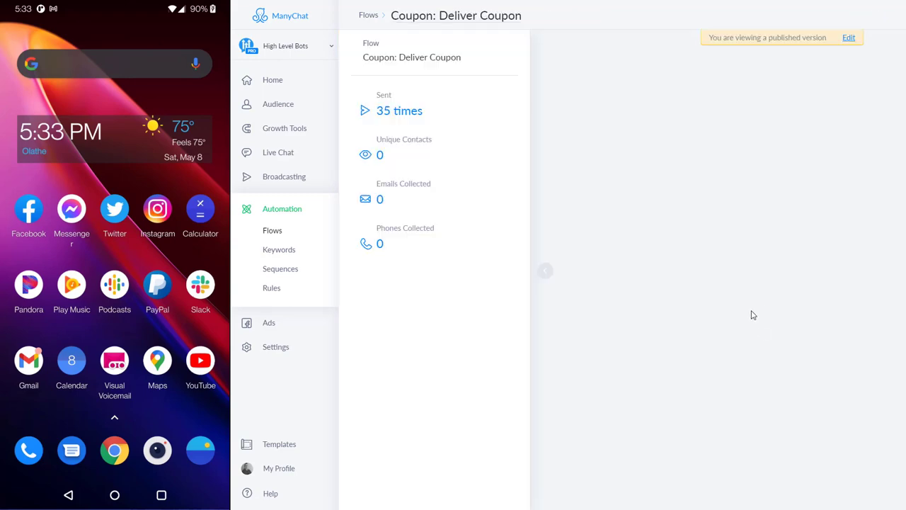
{"action": "scroll", "coordinate": [863, 256], "scroll_direction": "up", "scroll_amount": 5}
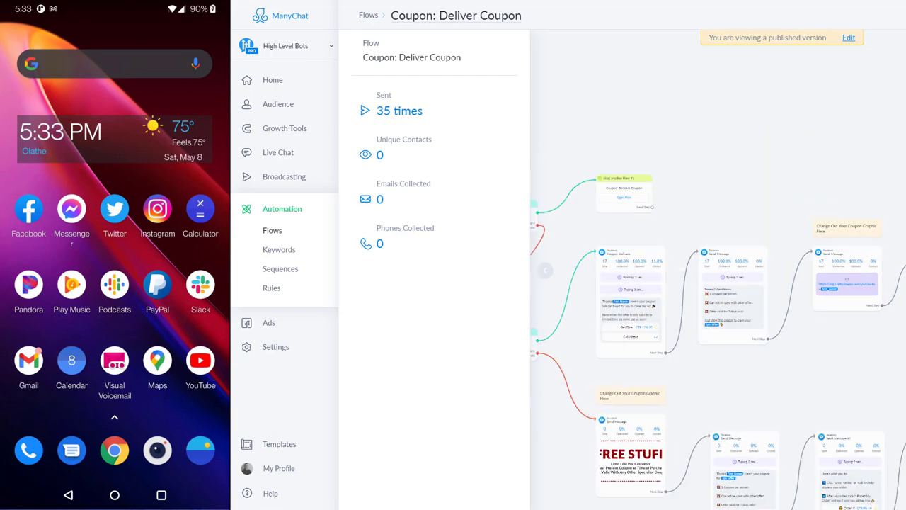
{"action": "scroll", "coordinate": [599, 283], "scroll_direction": "up", "scroll_amount": 3}
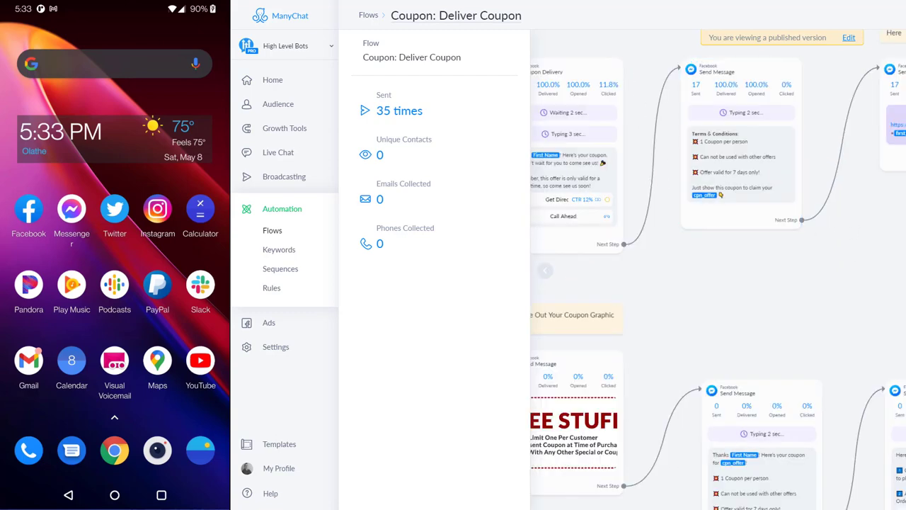
{"action": "left_click_drag", "start_coordinate": [841, 221], "coordinate": [724, 283]}
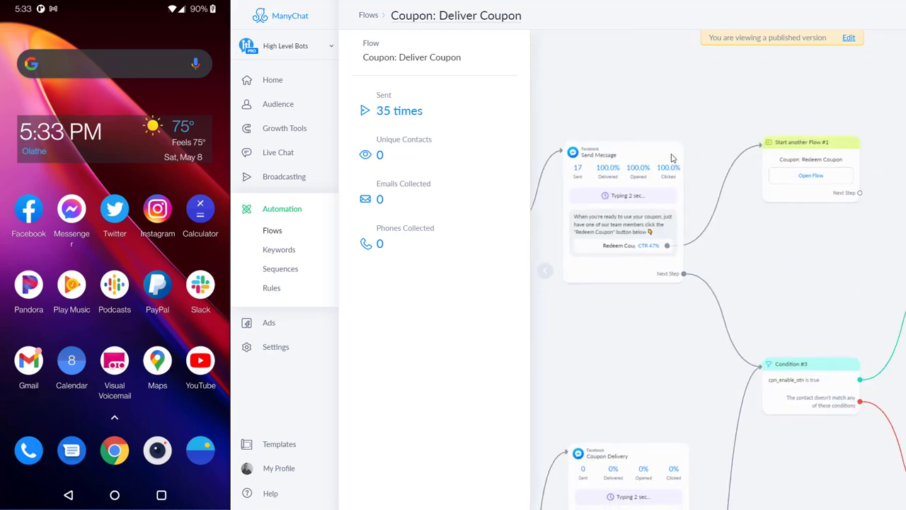
{"action": "scroll", "coordinate": [822, 274], "scroll_direction": "down", "scroll_amount": 2}
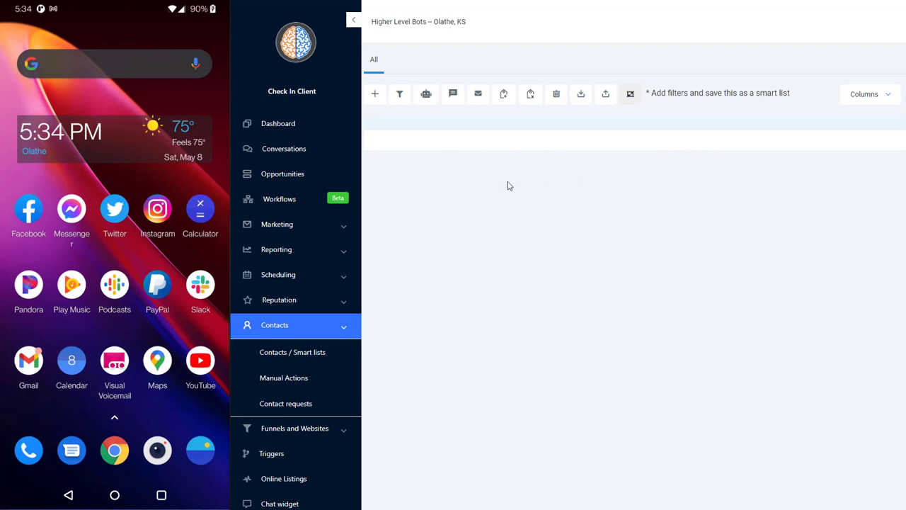
Step: Check the empty New Lead and Offer Redeemed columns, then switch to the Facebook page
{"action": "left_click", "coordinate": [319, 175]}
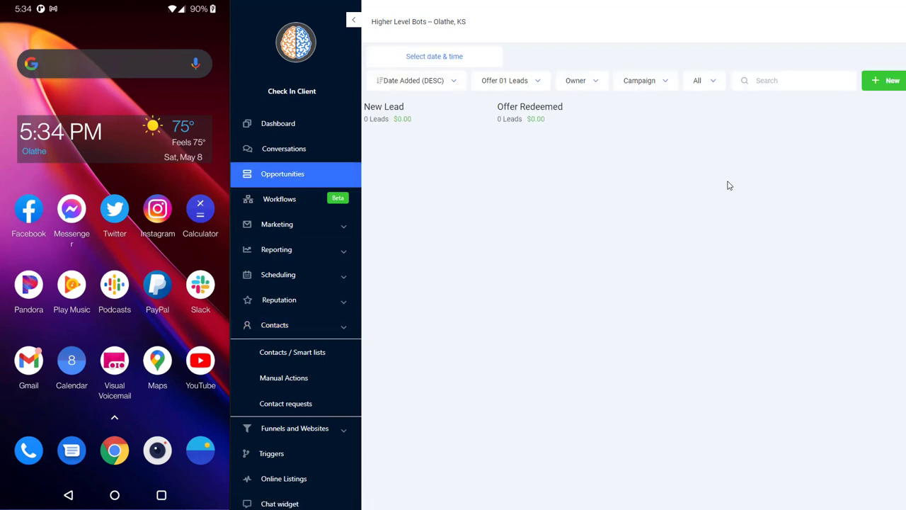
{"action": "left_click", "coordinate": [280, 327]}
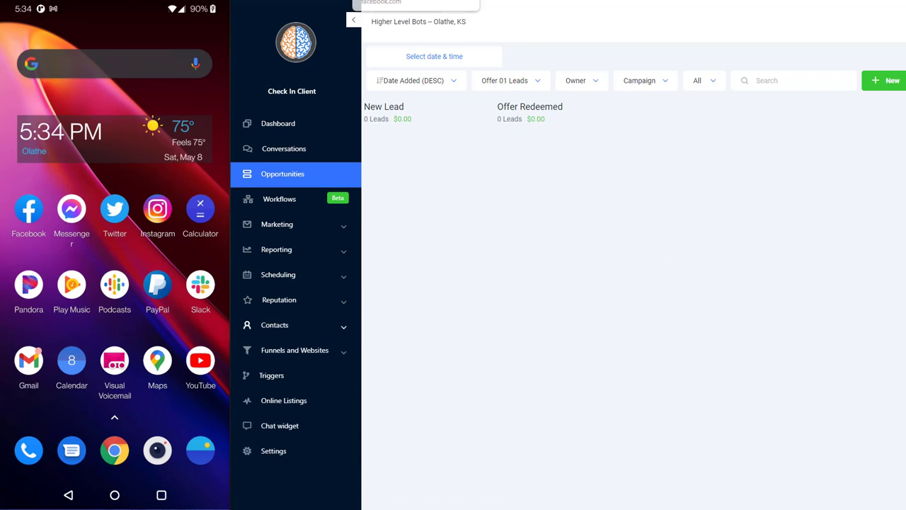
{"action": "key", "text": "ctrl+Tab"}
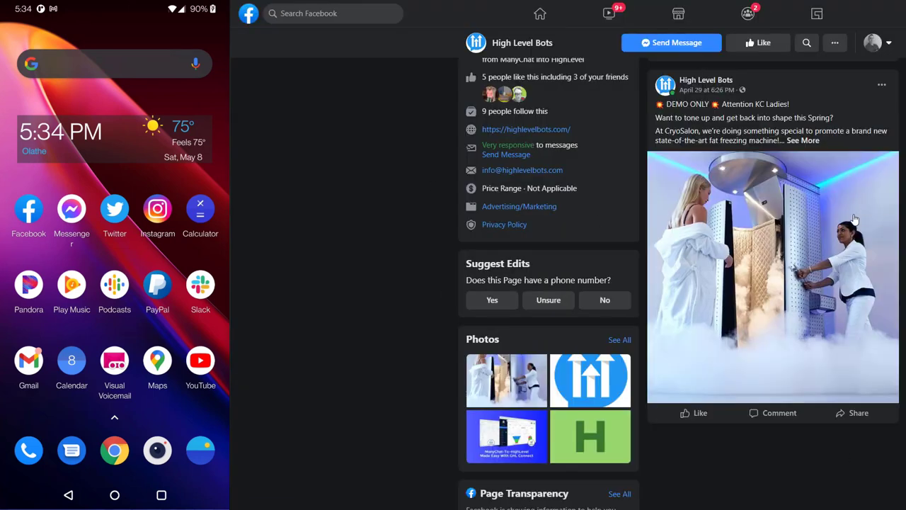
Step: Expand and read the full High Level Bots cryotherapy post
{"action": "left_click", "coordinate": [806, 141]}
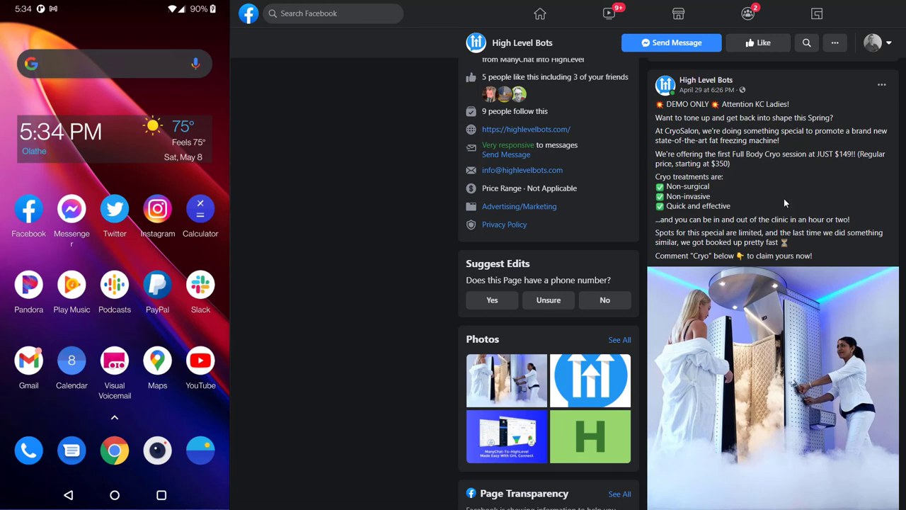
{"action": "scroll", "coordinate": [784, 198], "scroll_direction": "down", "scroll_amount": 2}
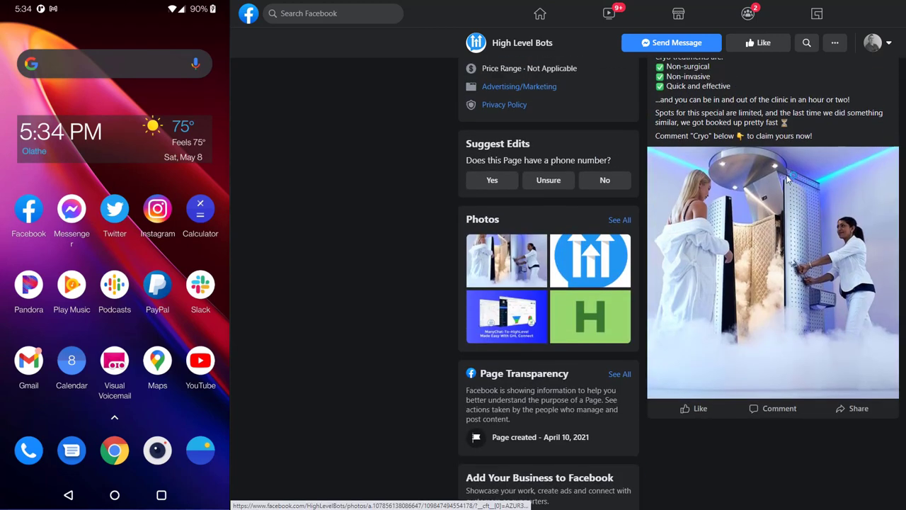
{"action": "scroll", "coordinate": [786, 177], "scroll_direction": "up", "scroll_amount": 2}
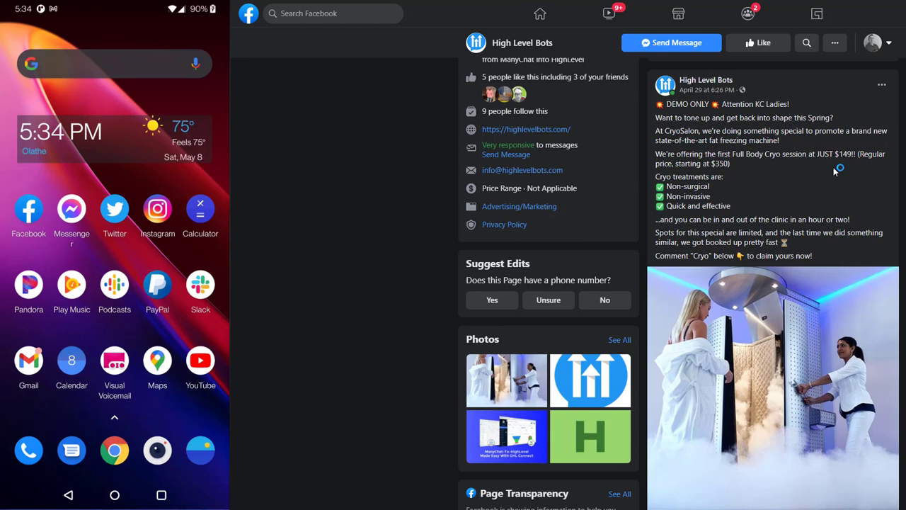
{"action": "scroll", "coordinate": [844, 169], "scroll_direction": "down", "scroll_amount": 2}
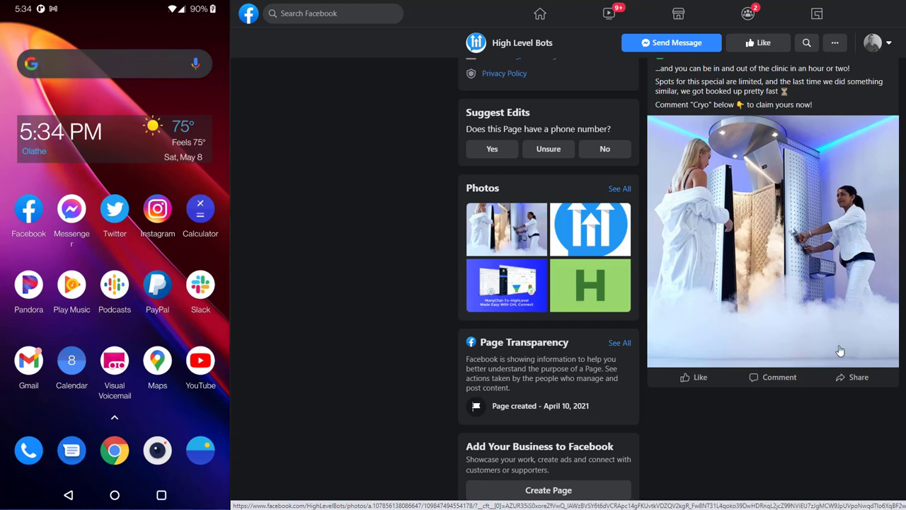
{"action": "scroll", "coordinate": [840, 350], "scroll_direction": "up", "scroll_amount": 2}
{"action": "scroll", "coordinate": [825, 294], "scroll_direction": "down", "scroll_amount": 2}
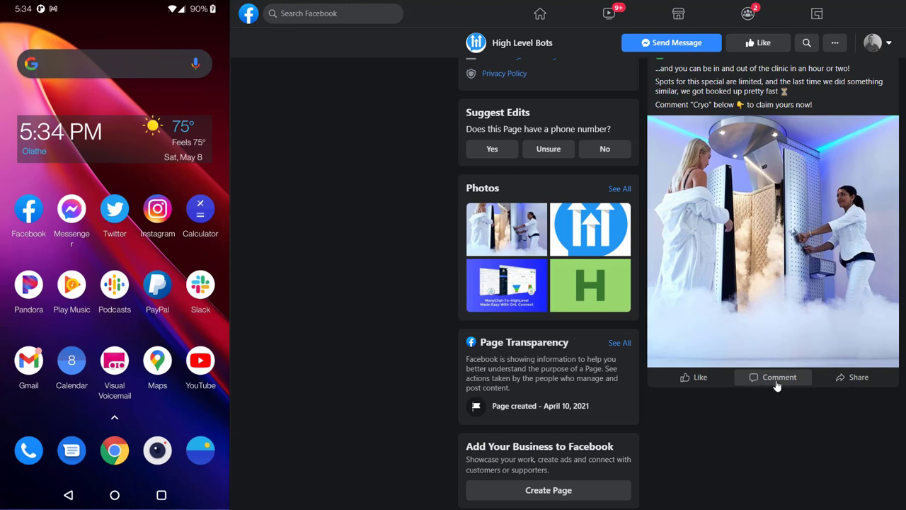
Step: Comment 'cryo' on the post, then open Messenger on the phone
{"action": "left_click", "coordinate": [775, 384]}
{"action": "scroll", "coordinate": [732, 360], "scroll_direction": "up", "scroll_amount": 3}
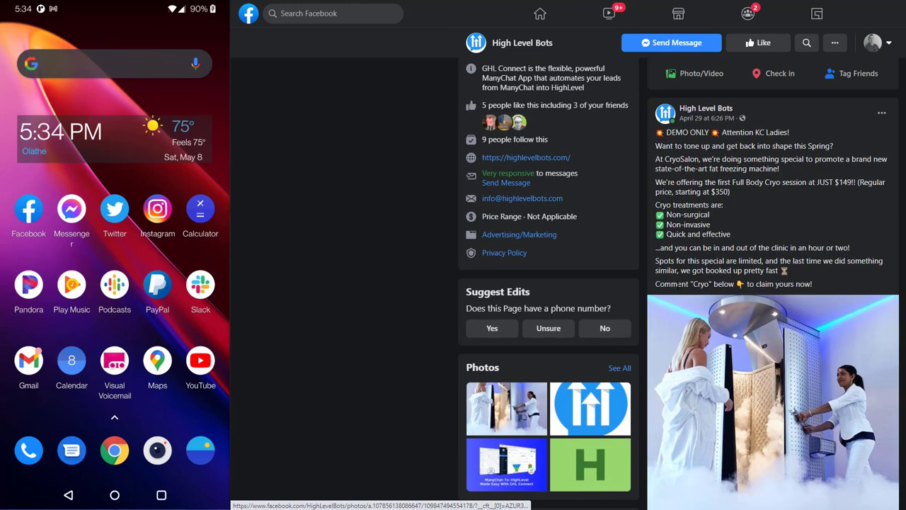
{"action": "scroll", "coordinate": [740, 346], "scroll_direction": "down", "scroll_amount": 3}
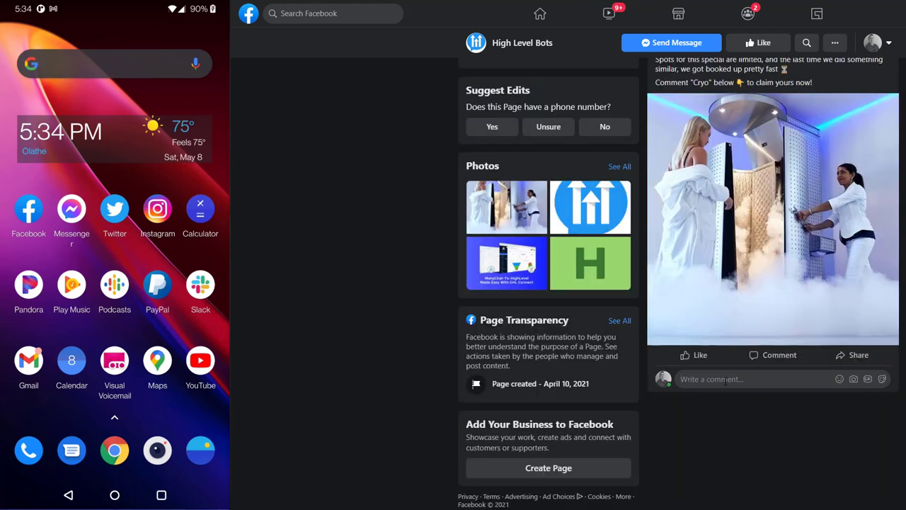
{"action": "type", "text": "cryo"}
{"action": "key", "text": "Return"}
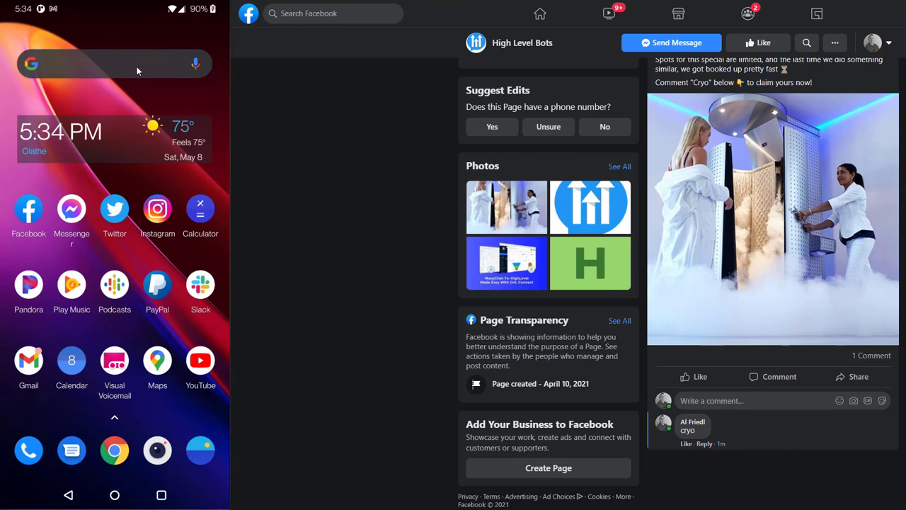
{"action": "left_click", "coordinate": [80, 210]}
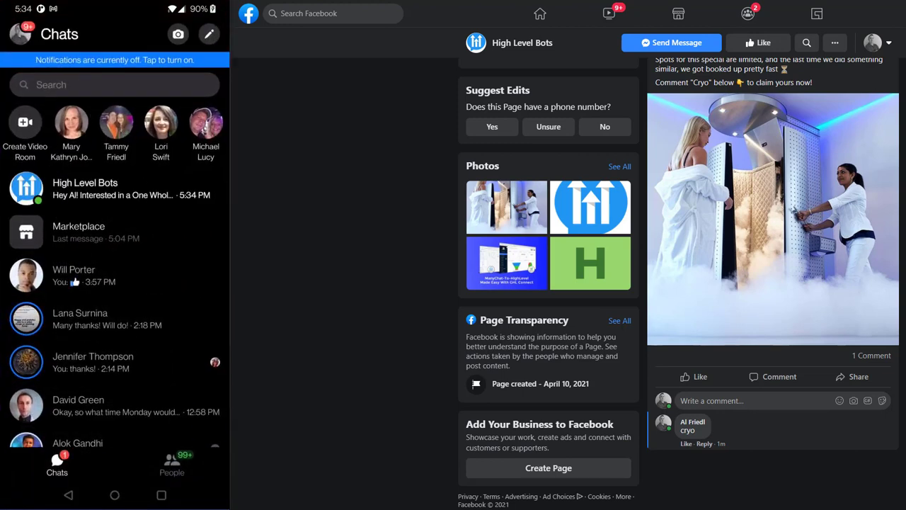
Step: In the High Level Bots chat, choose CLAIM MY COUPON! and answer YES! to confirm contact details
{"action": "left_click", "coordinate": [110, 193]}
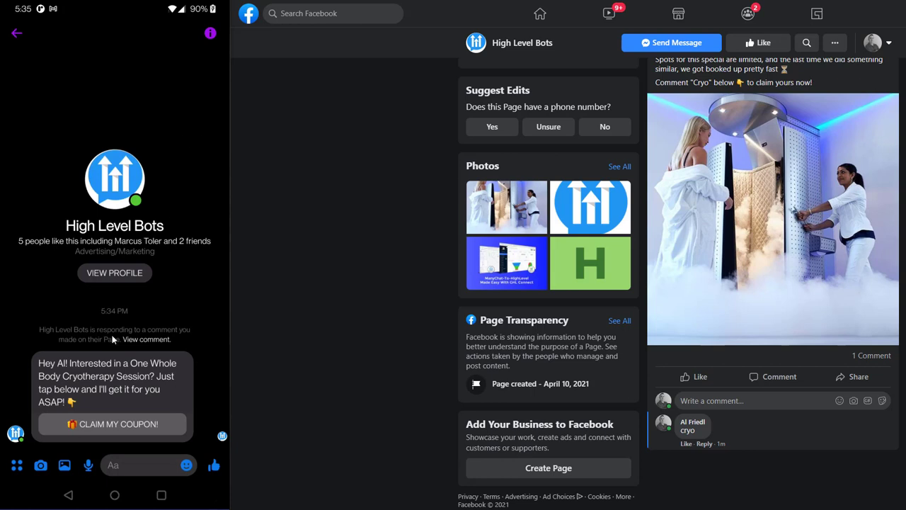
{"action": "left_click", "coordinate": [117, 424]}
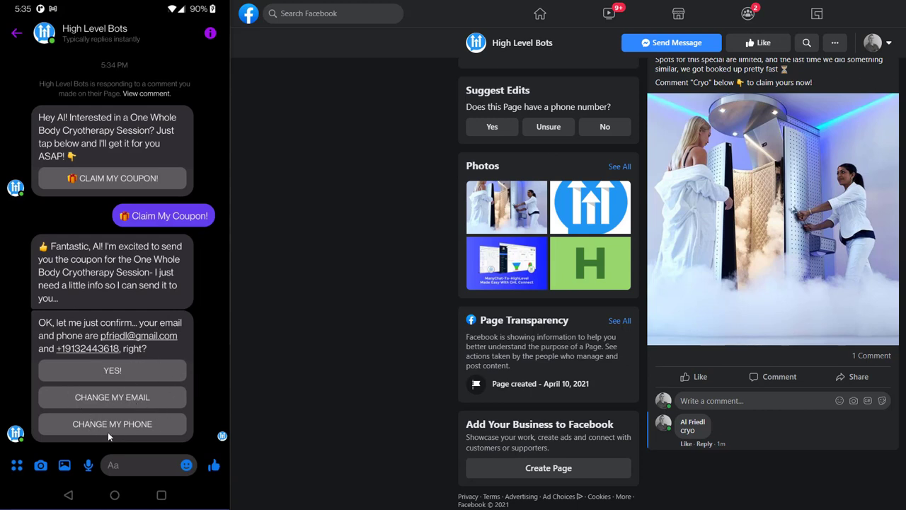
{"action": "left_click", "coordinate": [122, 371]}
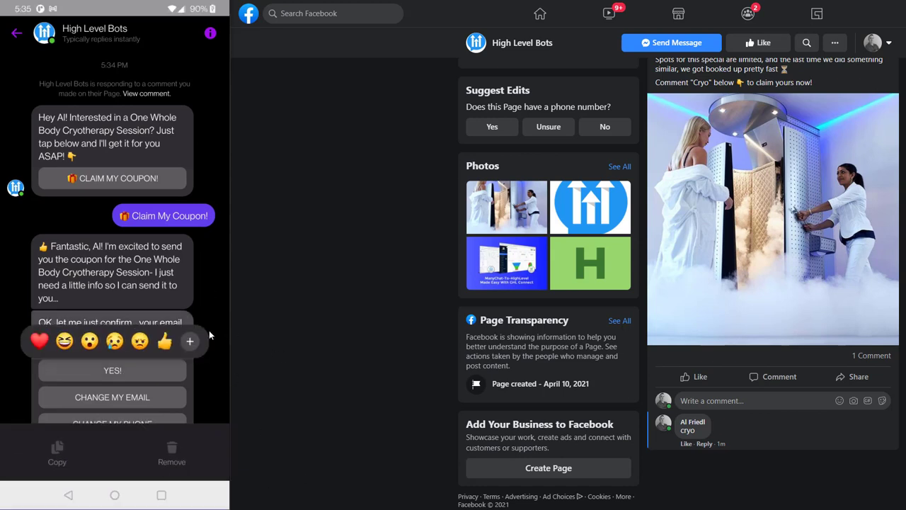
{"action": "left_click", "coordinate": [197, 340]}
{"action": "left_click", "coordinate": [112, 375]}
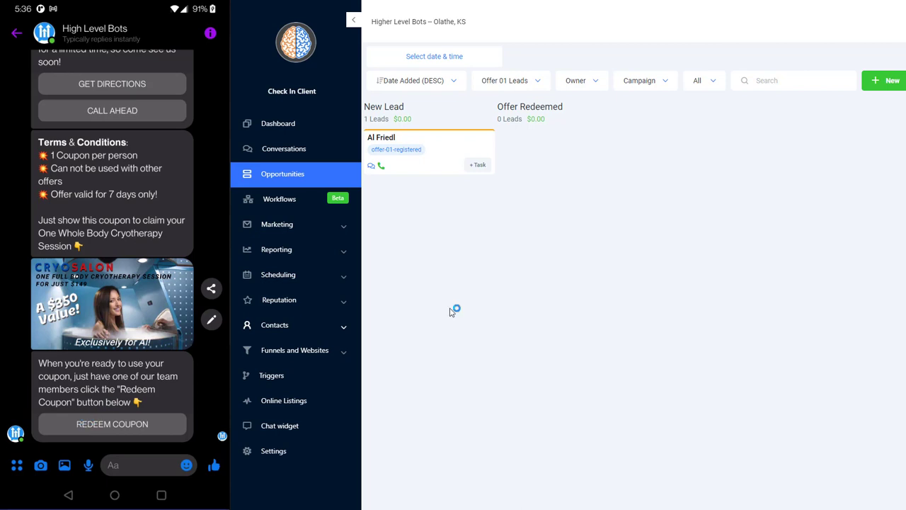
Step: Choose REDEEM COUPON and confirm with YES, REDEEM COUPON! so the bot asks for the total
{"action": "left_click", "coordinate": [105, 425]}
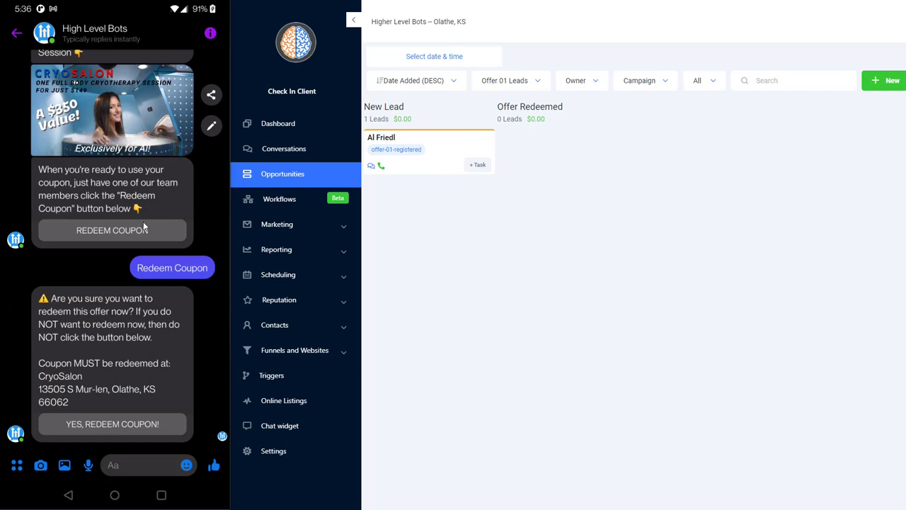
{"action": "left_click", "coordinate": [129, 422]}
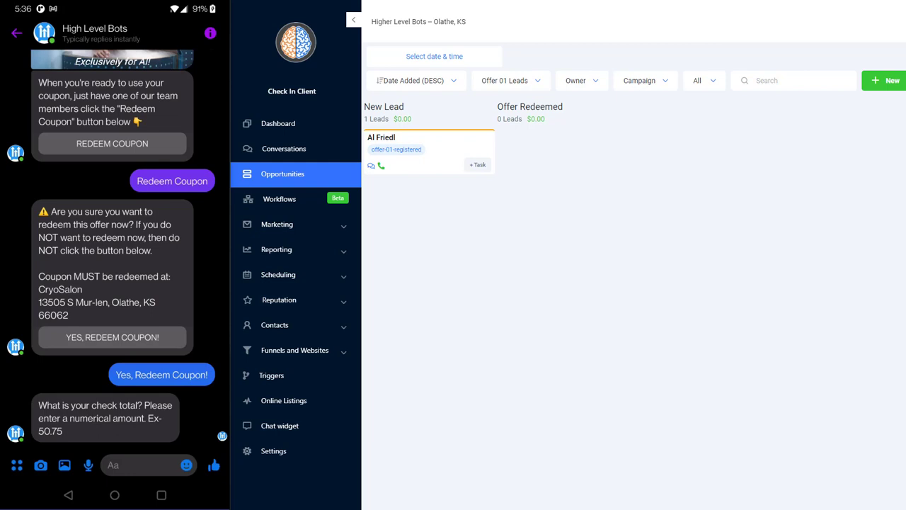
Step: Total 149 + 350 in the Calculator to get 499
{"action": "left_click_drag", "start_coordinate": [905, 106], "coordinate": [562, 114]}
{"action": "type", "text": "149 "}
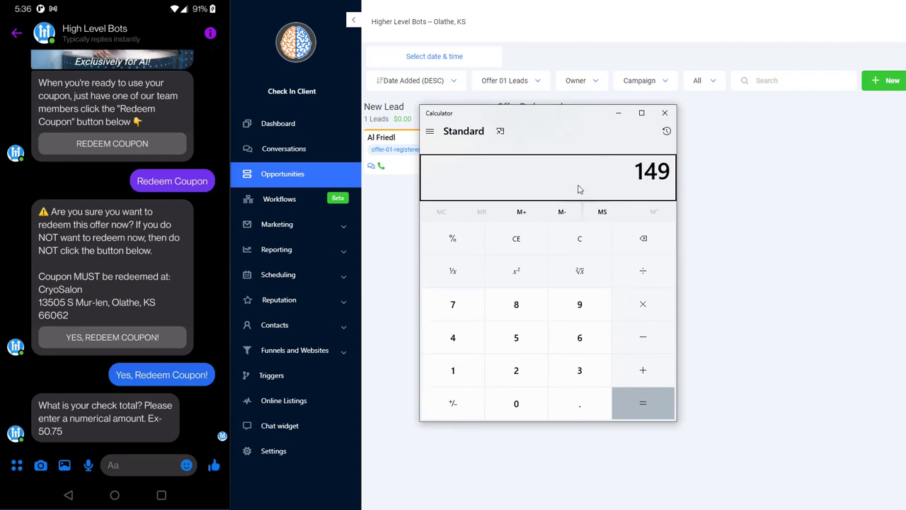
{"action": "type", "text": "+ 350"}
{"action": "key", "text": "Return"}
{"action": "left_click_drag", "start_coordinate": [584, 116], "coordinate": [545, 508]}
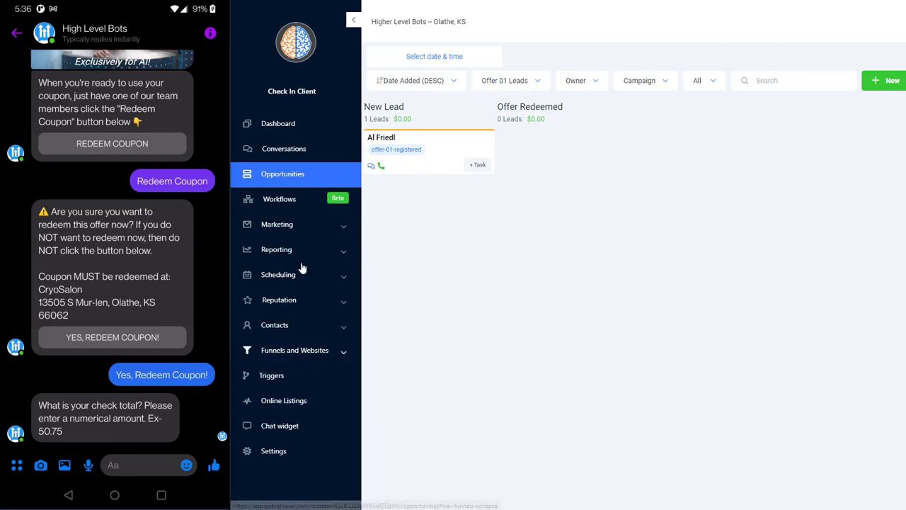
Step: Send 499 to the bot as the check total
{"action": "left_click", "coordinate": [142, 466]}
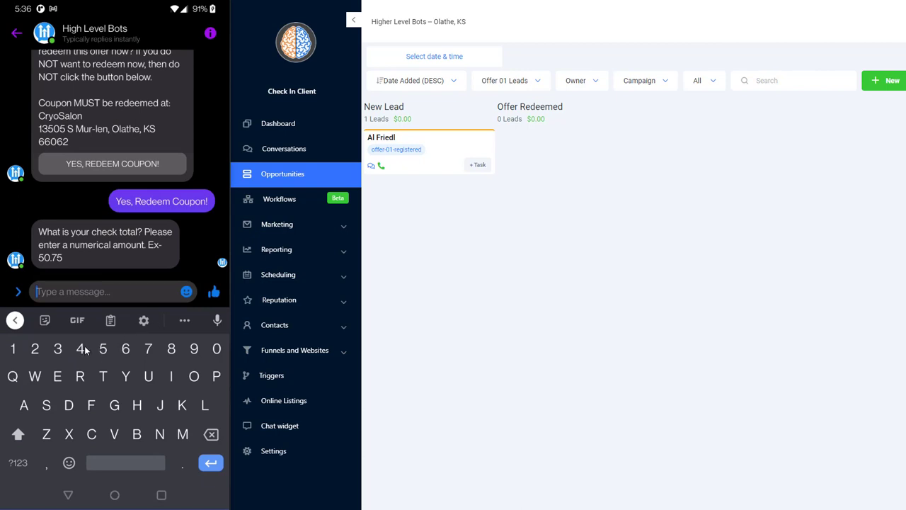
{"action": "type", "text": "499"}
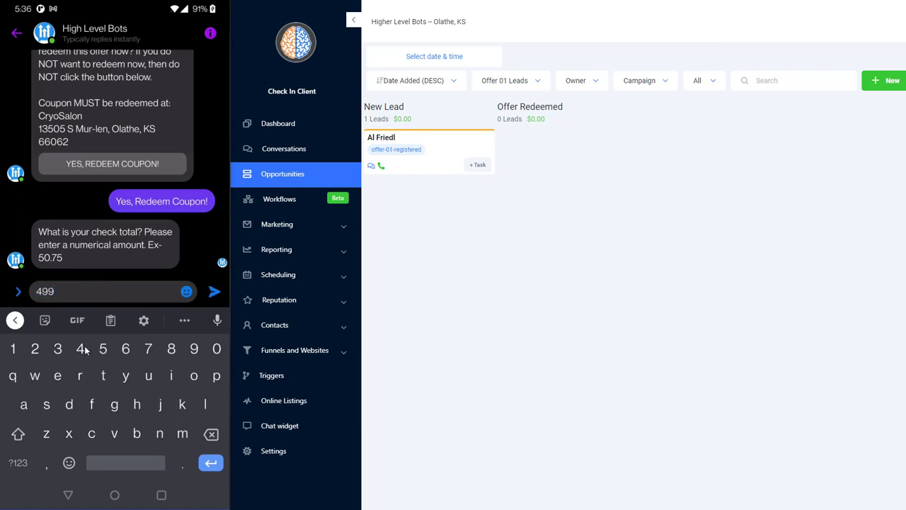
{"action": "key", "text": "Return"}
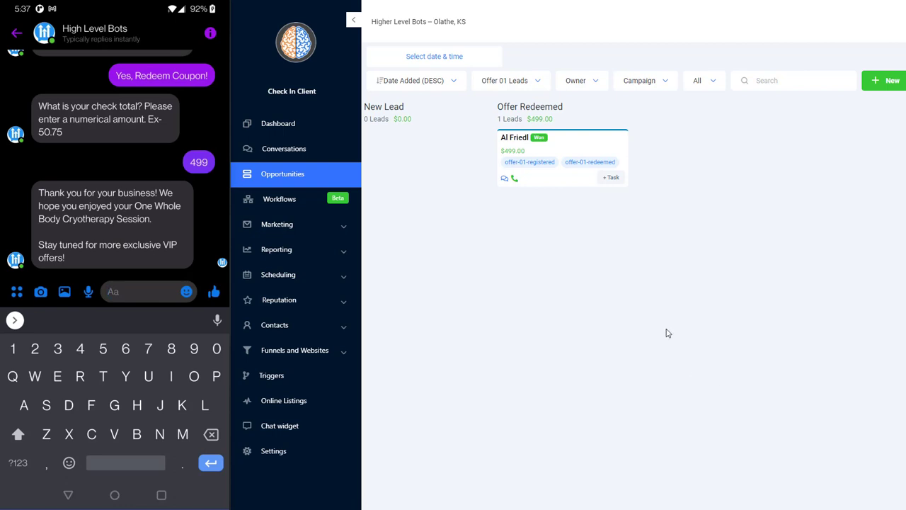
{"action": "left_click", "coordinate": [279, 123]}
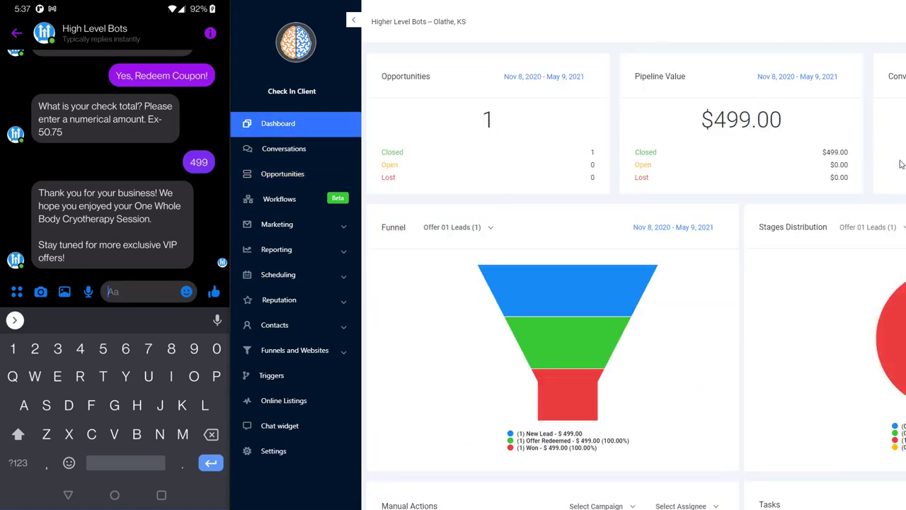
{"action": "left_click", "coordinate": [286, 177]}
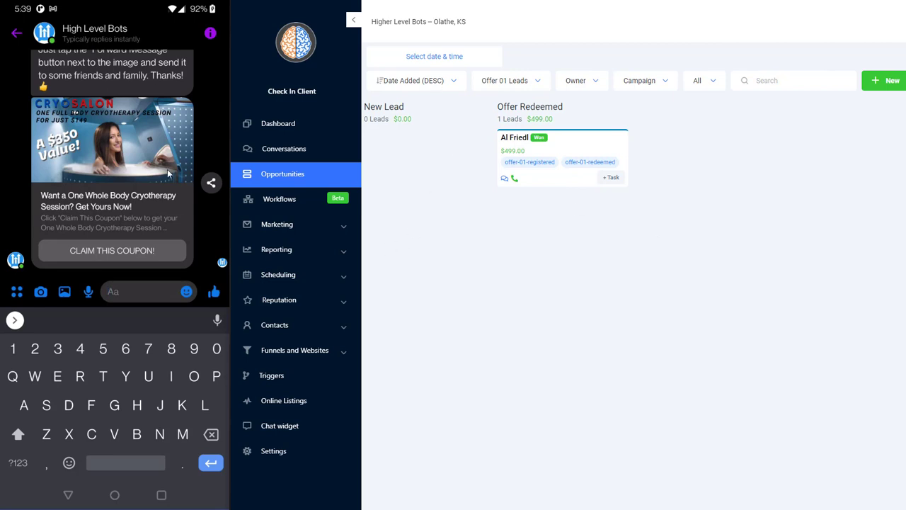
Step: Hide the phone keyboard and read the bot's share-the-offer follow-up in Messenger
{"action": "scroll", "coordinate": [162, 188], "scroll_direction": "up", "scroll_amount": 4}
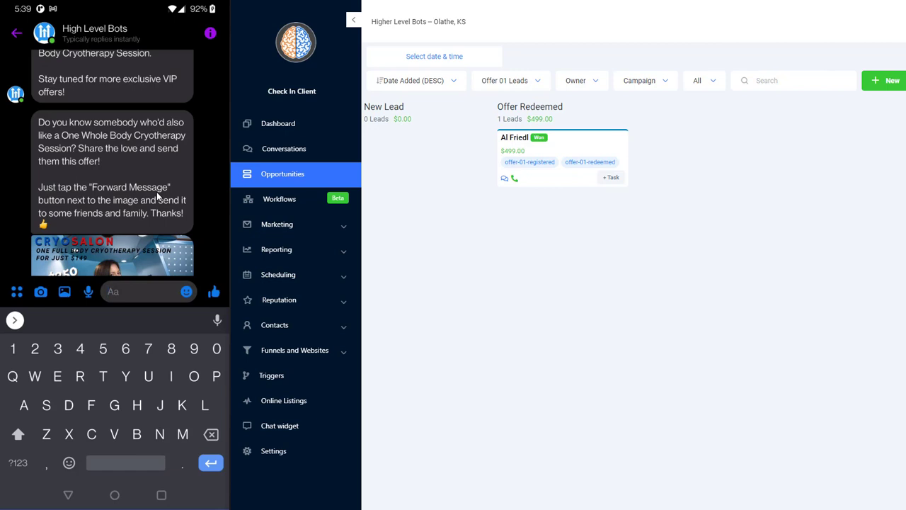
{"action": "left_click", "coordinate": [157, 197]}
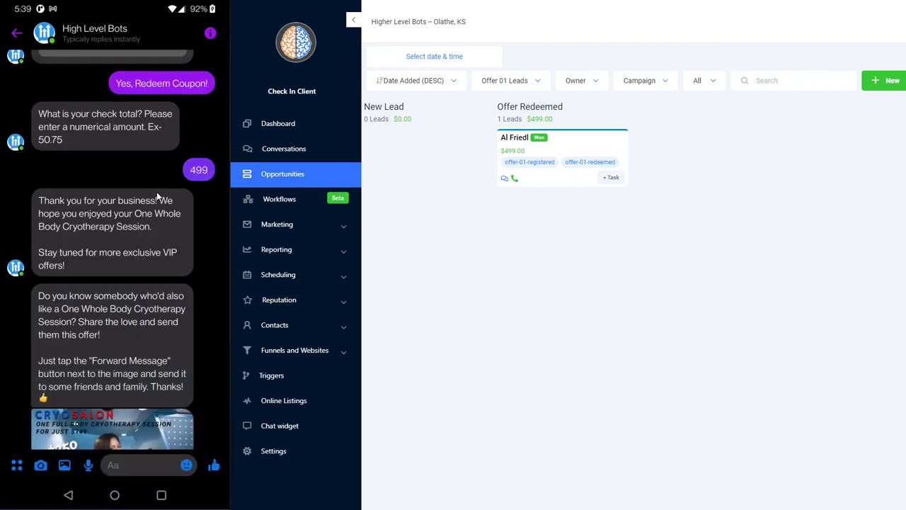
{"action": "scroll", "coordinate": [176, 222], "scroll_direction": "down", "scroll_amount": 3}
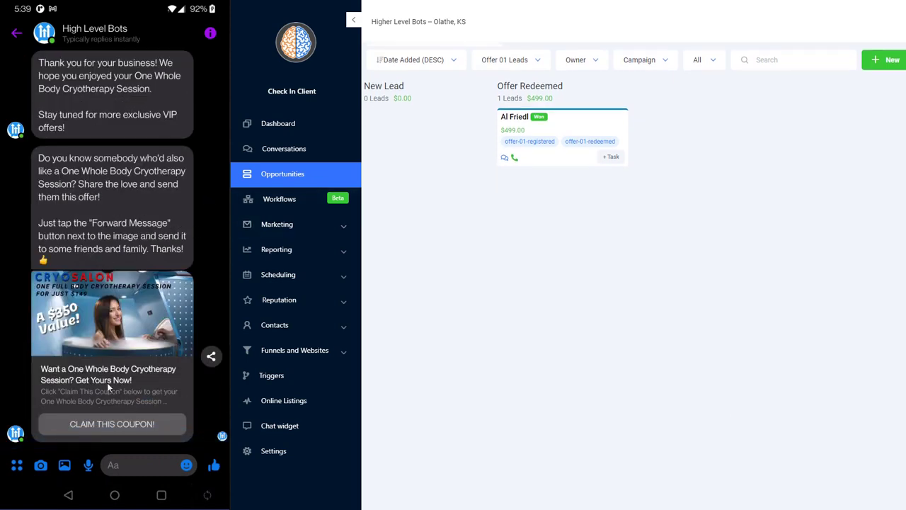
Step: Preview the coupon card's forwarding options, then show the HighLevel dashboard with the $499.00 won opportunity
{"action": "left_click", "coordinate": [211, 358]}
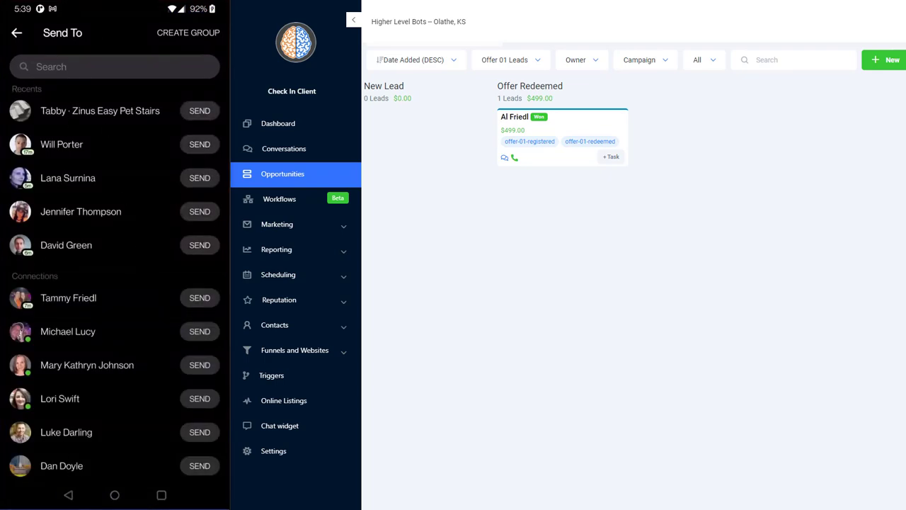
{"action": "left_click", "coordinate": [16, 33]}
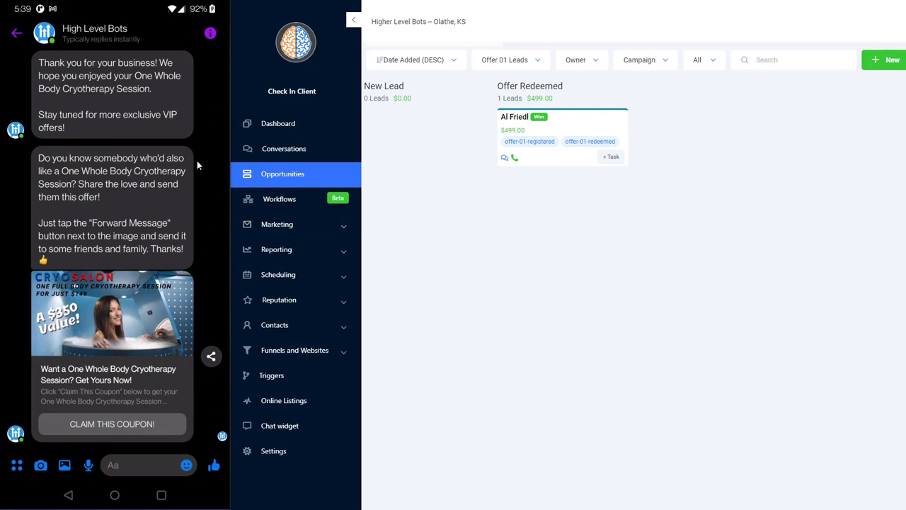
{"action": "left_click", "coordinate": [299, 128]}
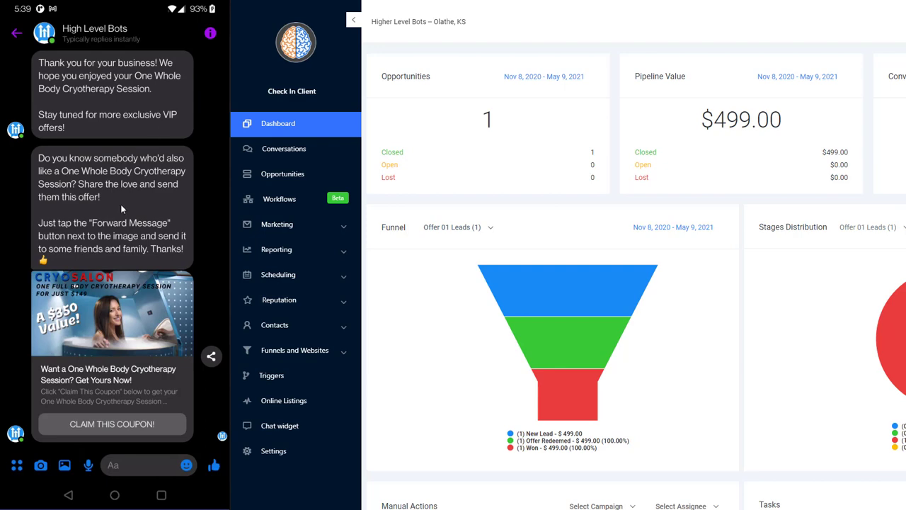
{"action": "scroll", "coordinate": [123, 223], "scroll_direction": "up", "scroll_amount": 10}
{"action": "scroll", "coordinate": [124, 223], "scroll_direction": "up", "scroll_amount": 15}
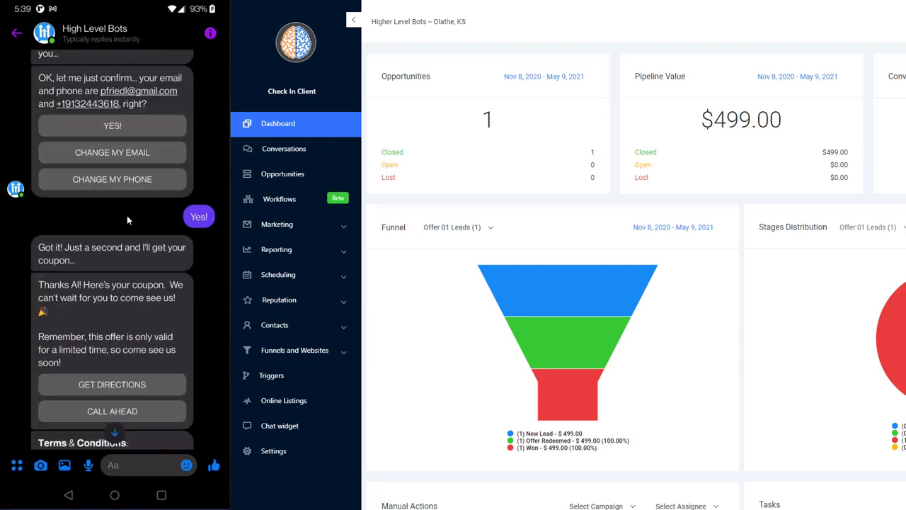
{"action": "scroll", "coordinate": [139, 197], "scroll_direction": "down", "scroll_amount": 20}
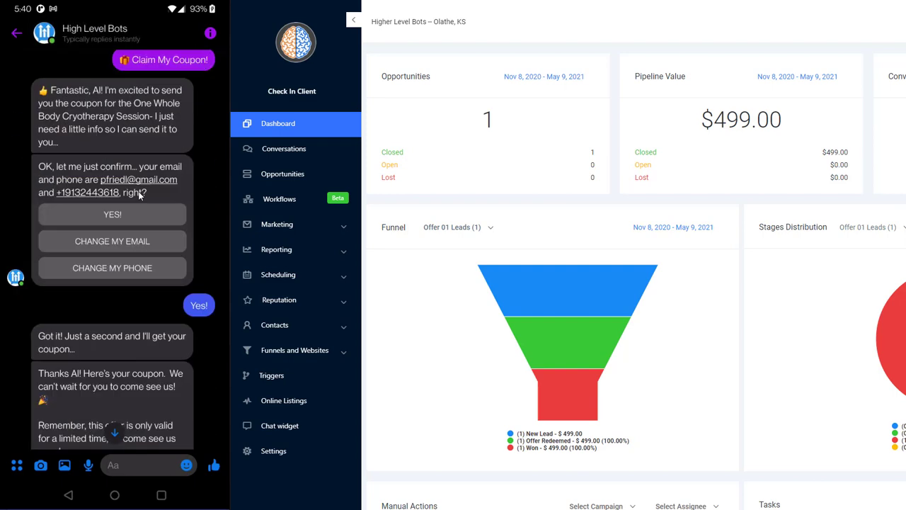
{"action": "scroll", "coordinate": [140, 198], "scroll_direction": "down", "scroll_amount": 2}
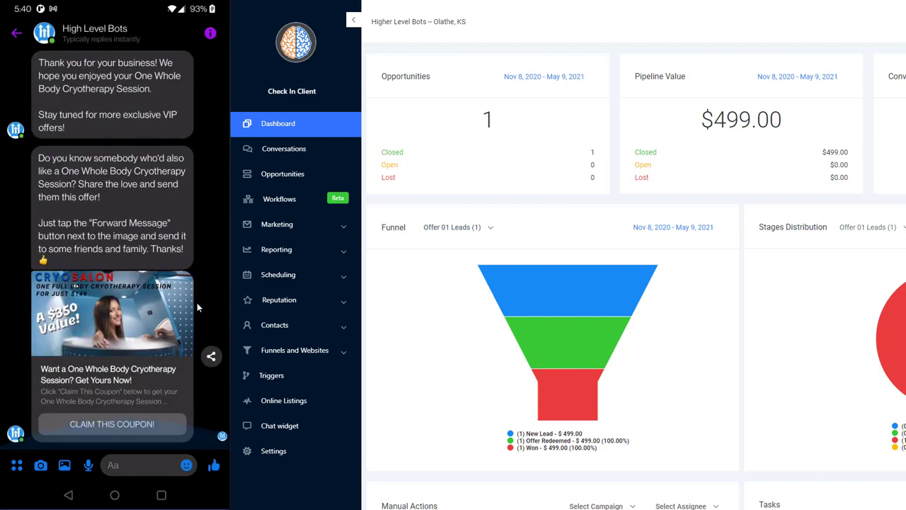